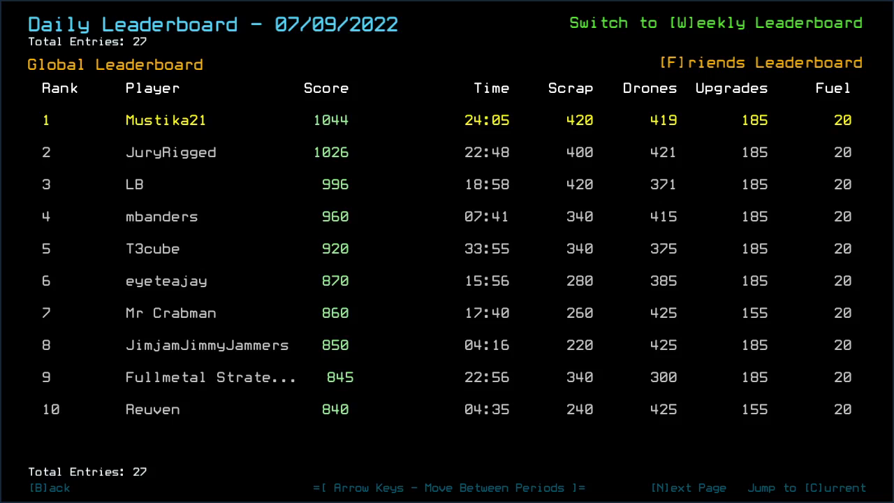
Browse the 07/09/2022 daily leaderboard, its next rankings page, and the friends leaderboard.
key("Right")
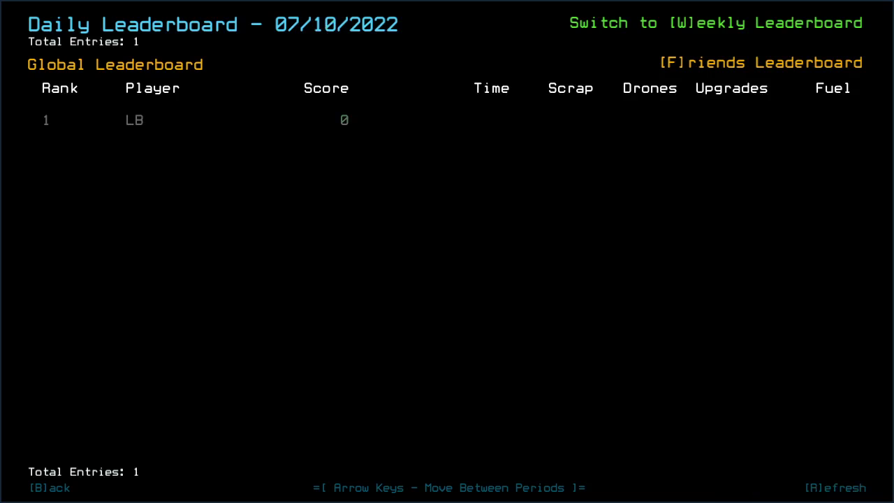
key("Left")
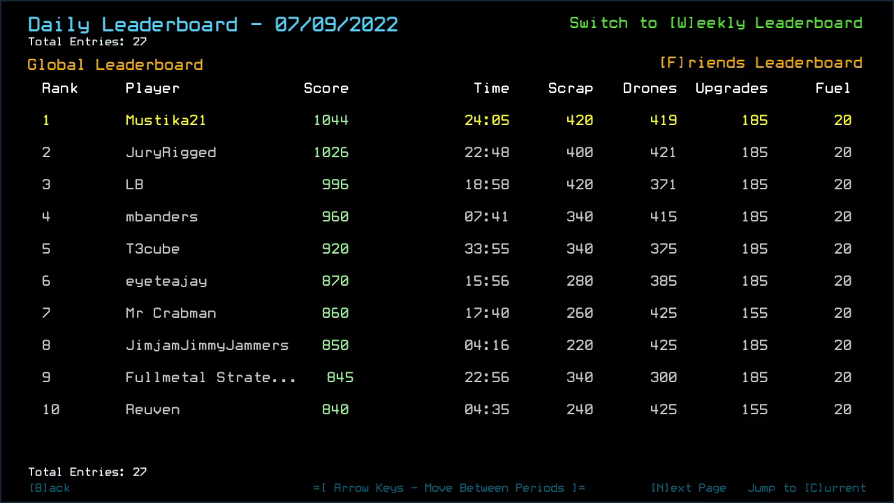
key("n")
key("n")
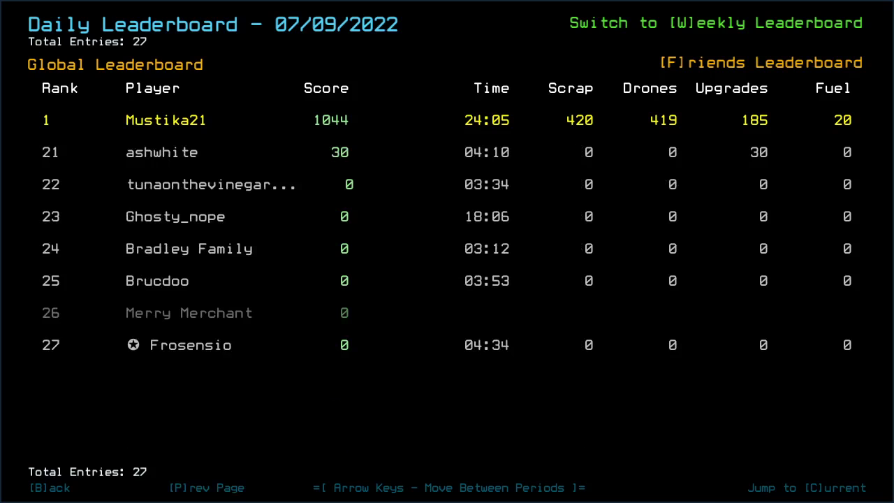
key("f")
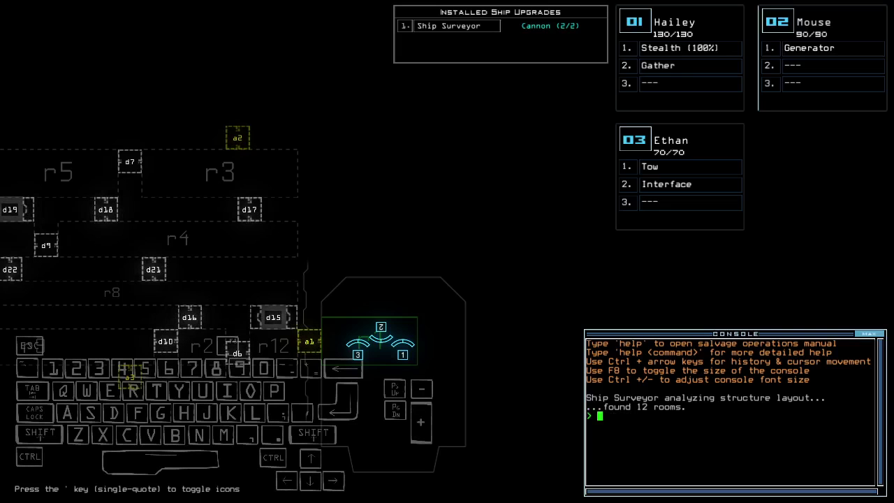
key("Left")
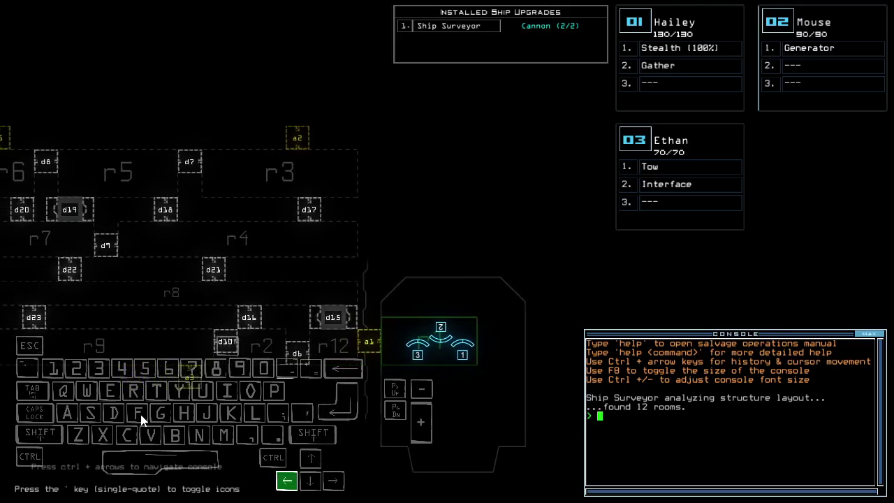
key("Left")
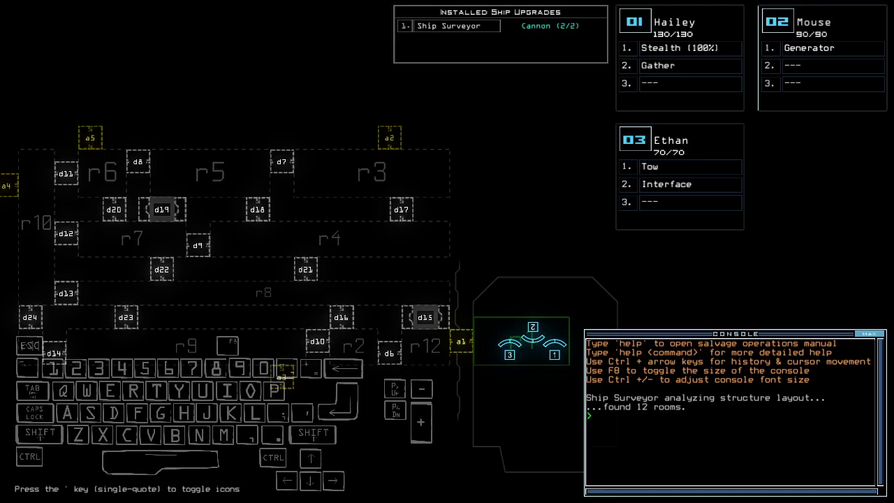
key("Left")
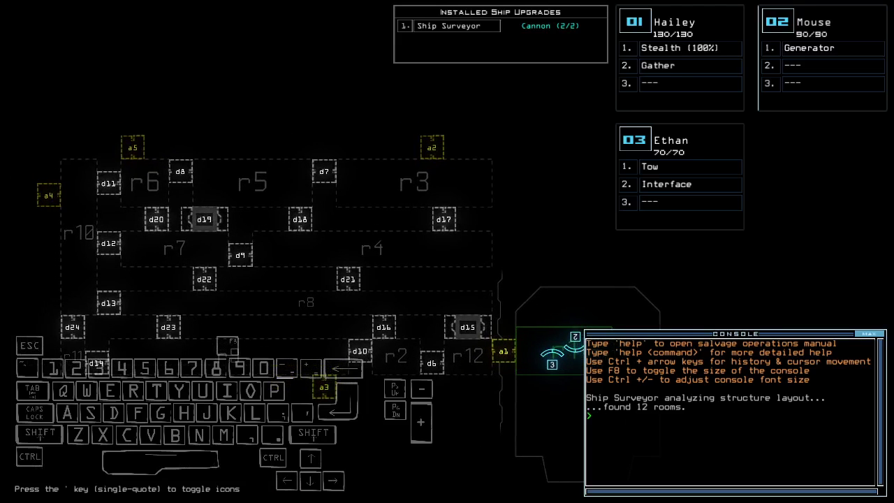
Edit the go alias to target drones 2 and 3 and save it.
key("ctrl+a")
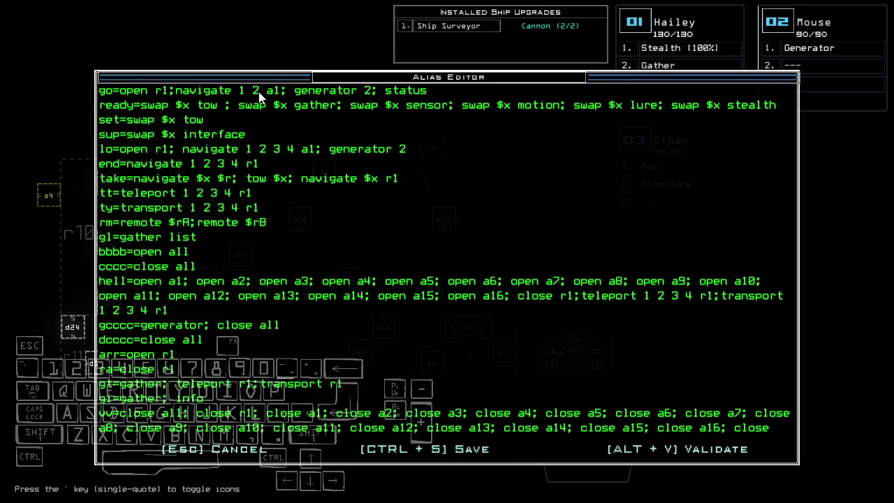
left_click_drag(260, 91, 239, 91)
type("2 3")
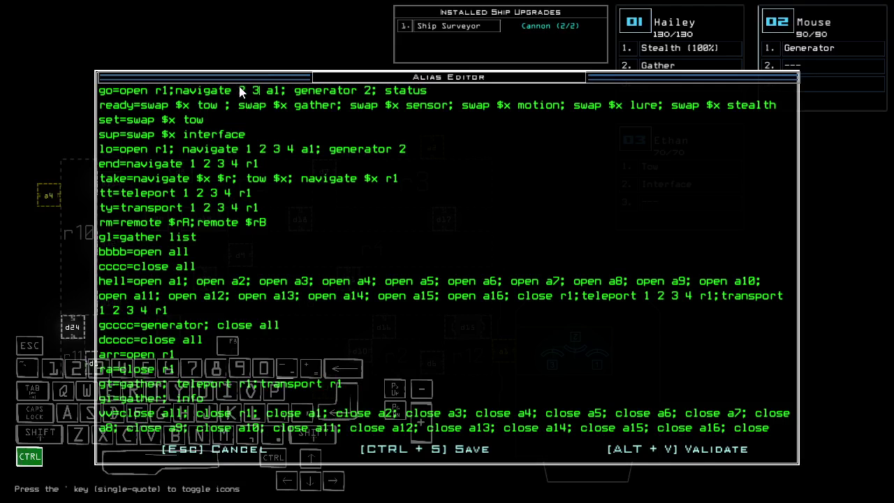
key("ctrl+s")
key("Left")
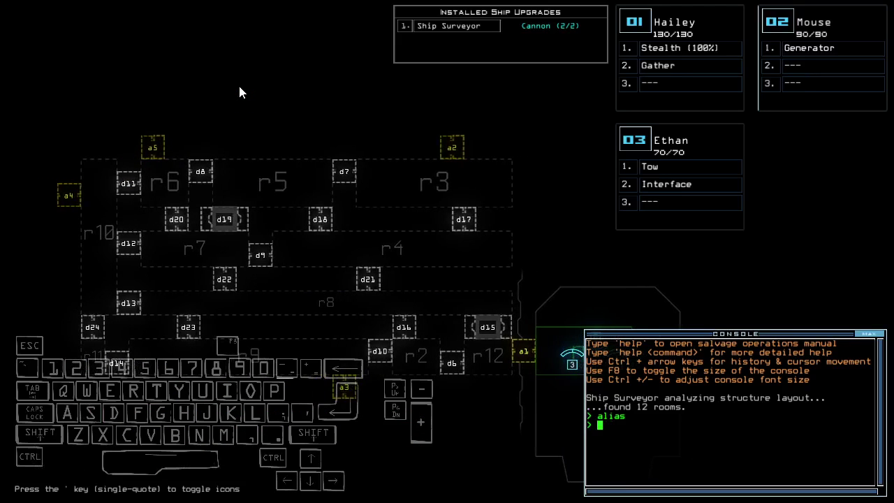
type("ready 3")
Move Gather and Stealth onto drone 3, give drone 2 Tow, and check status.
key("Return")
type("set 2 tow")
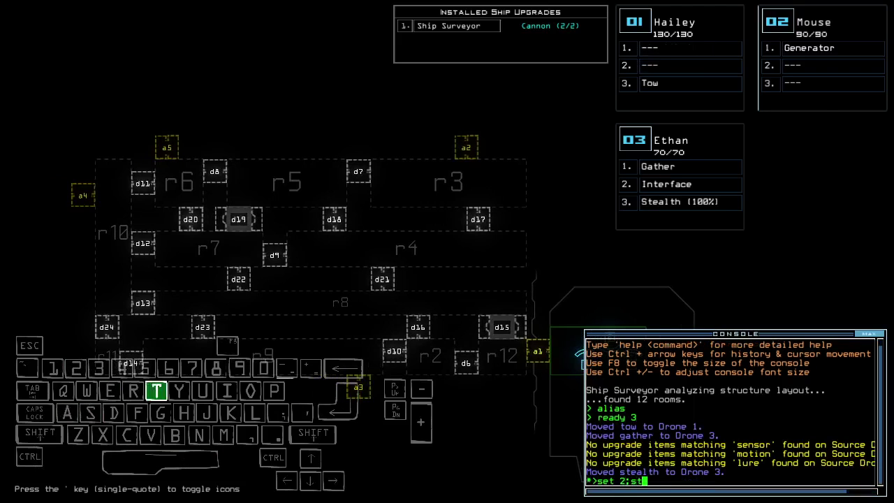
key("Return")
key("Left")
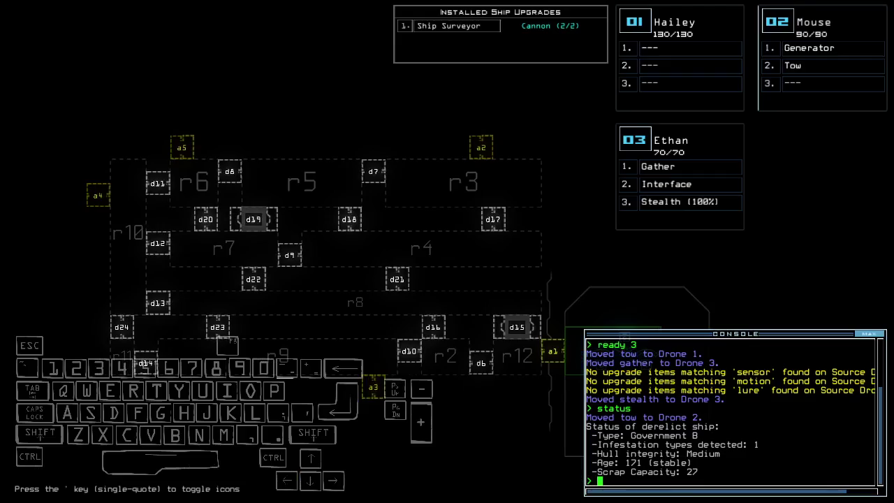
key("Up")
key("Up")
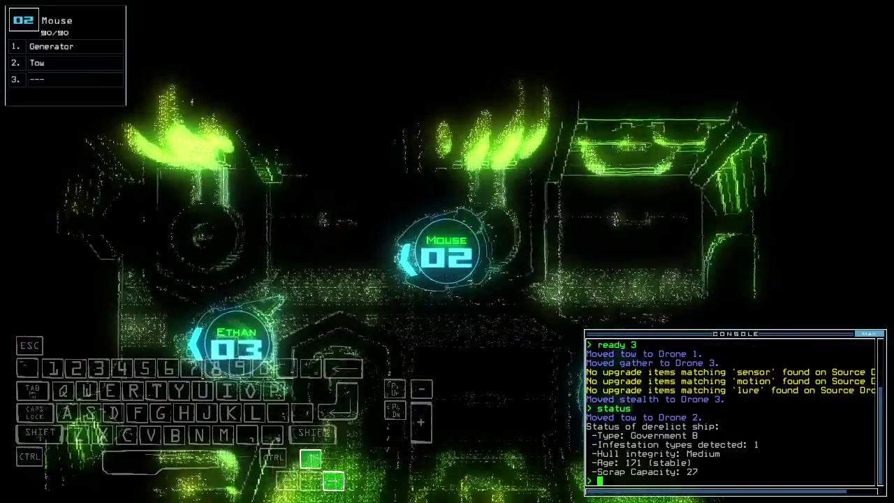
key("Up")
type("dd a3")
key("Return")
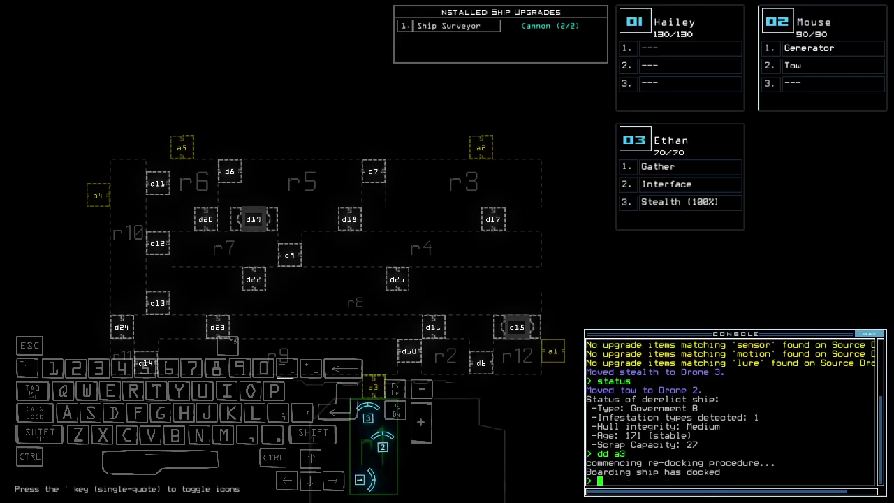
Inspect airlock a3 through drone 3's camera, then re-dock at a4 and inspect it.
key("Left")
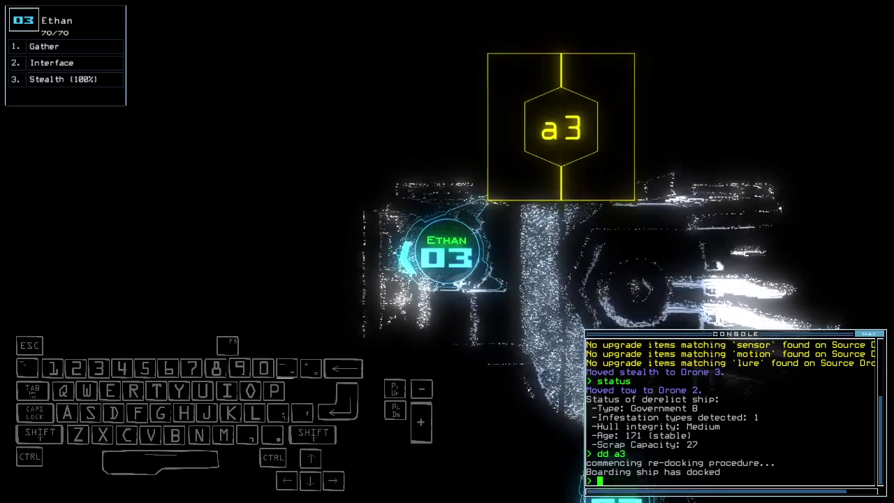
type("dd a4")
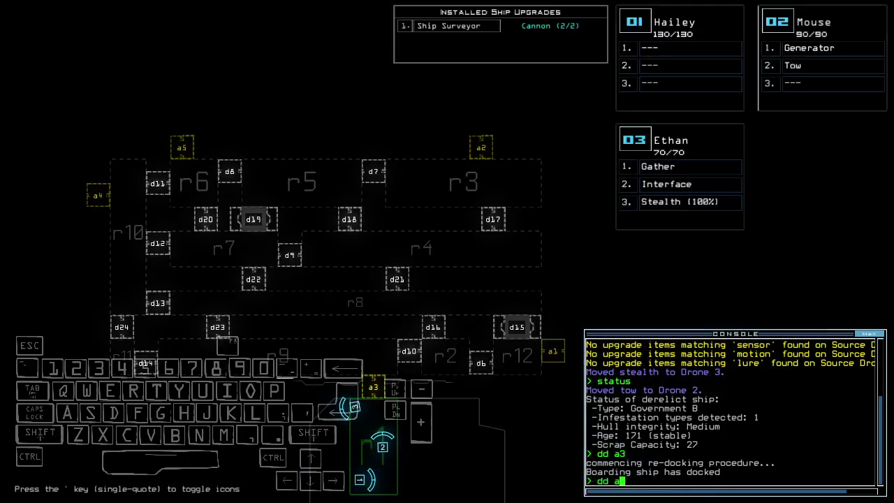
key("Return")
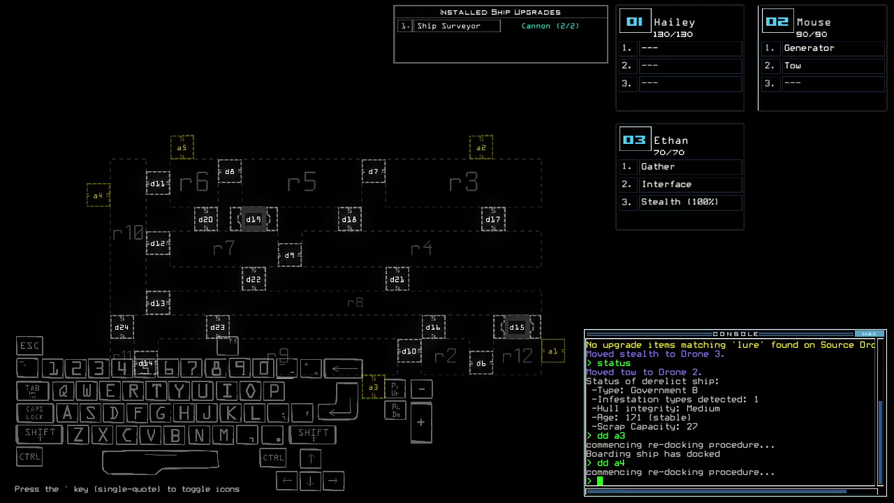
key("3")
key("Down")
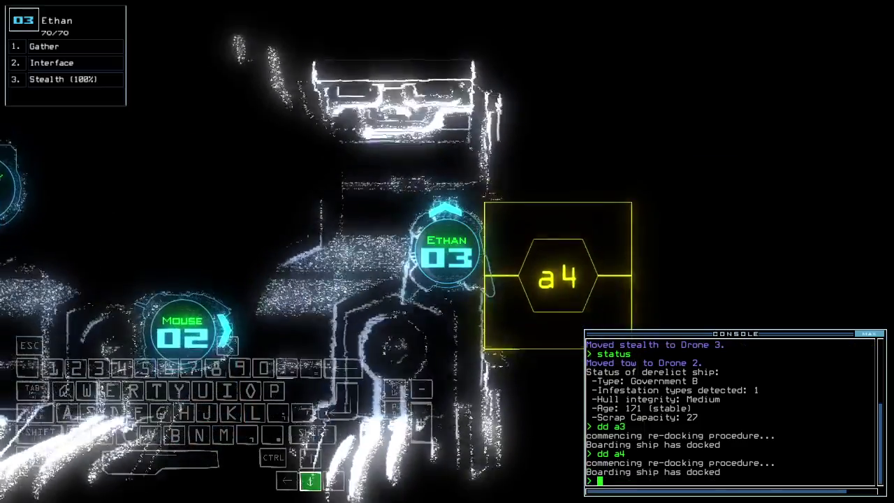
type("dd a5")
Re-dock at airlocks a5 and a2 in turn, then head back to a3.
key("Return")
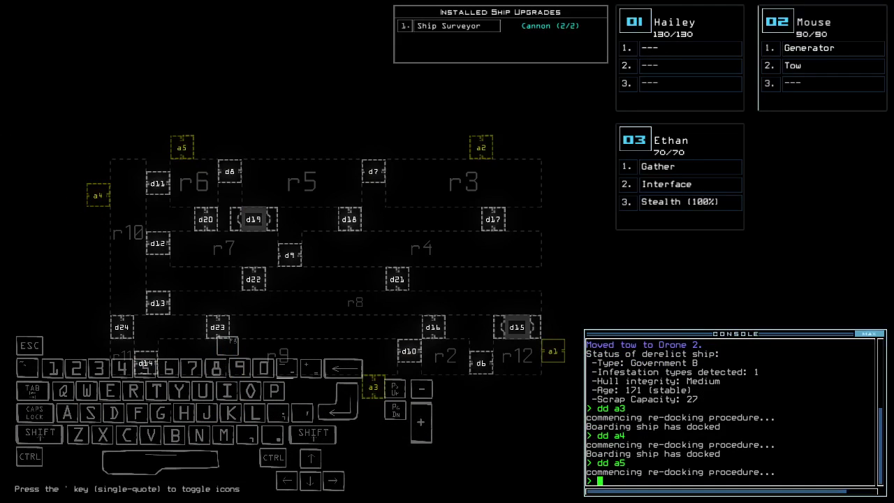
key("Up")
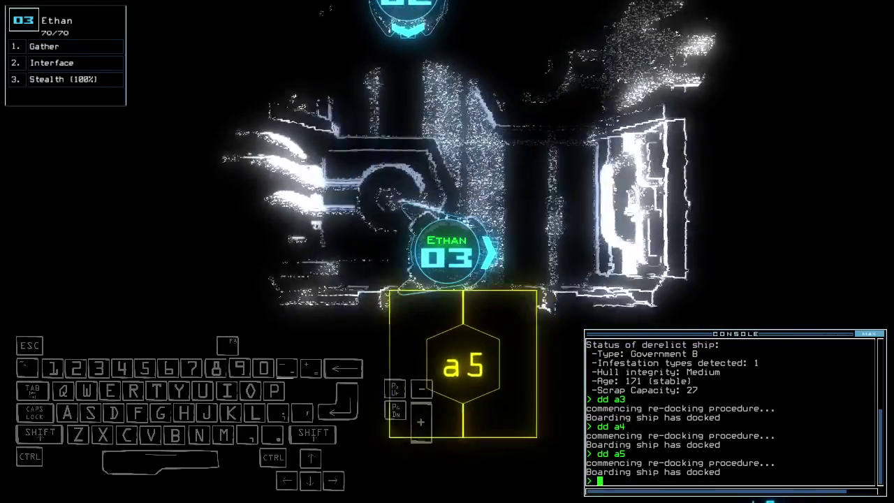
key("space")
type("dd a2")
key("Return")
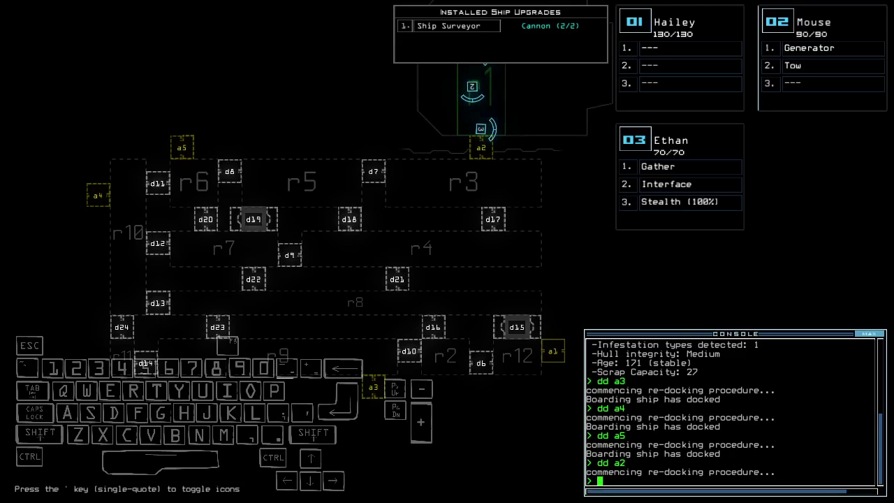
key("space")
type("dd a")
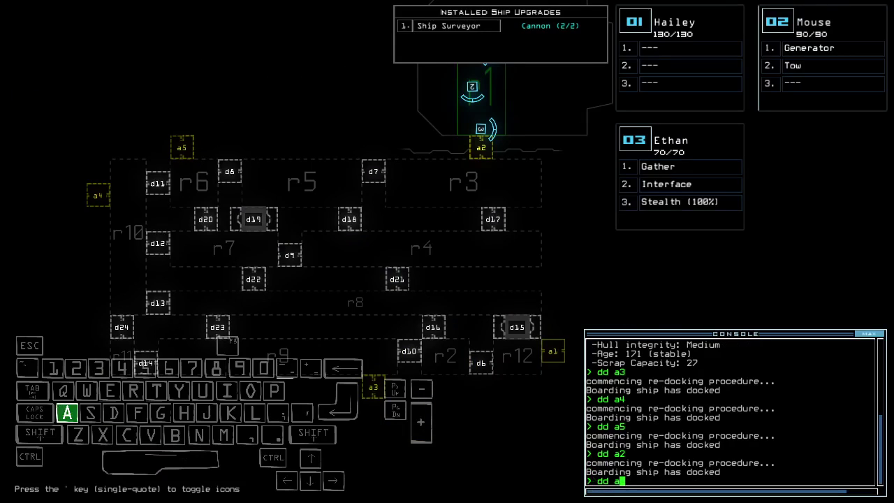
type("3")
key("Return")
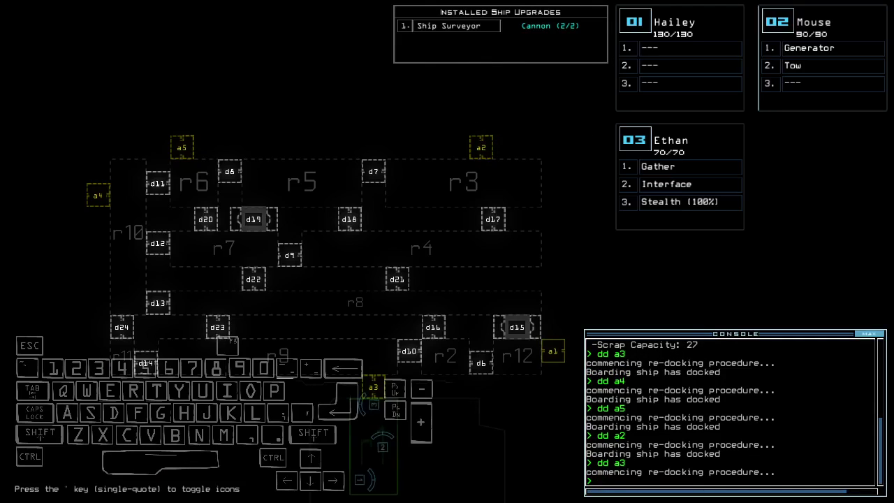
Open and close the doors to room r1, re-dock at a1, and send the drones in.
key("space")
key("Up")
type("arr")
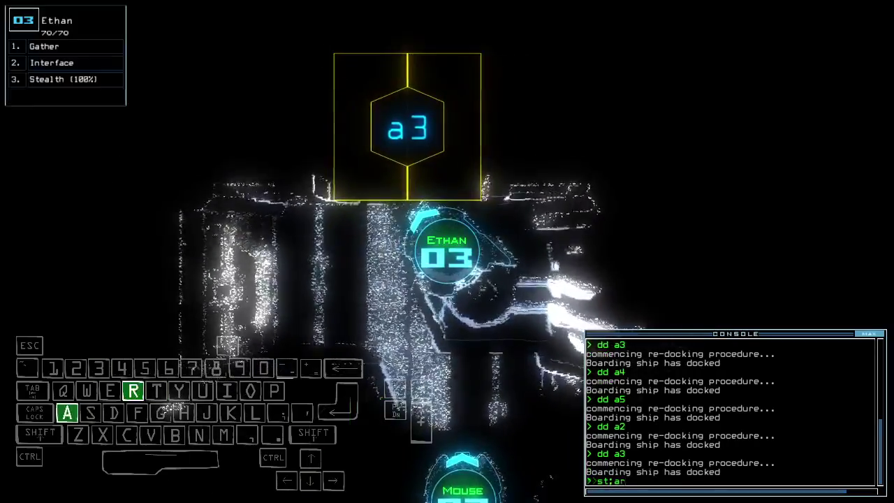
key("Return")
key("Up")
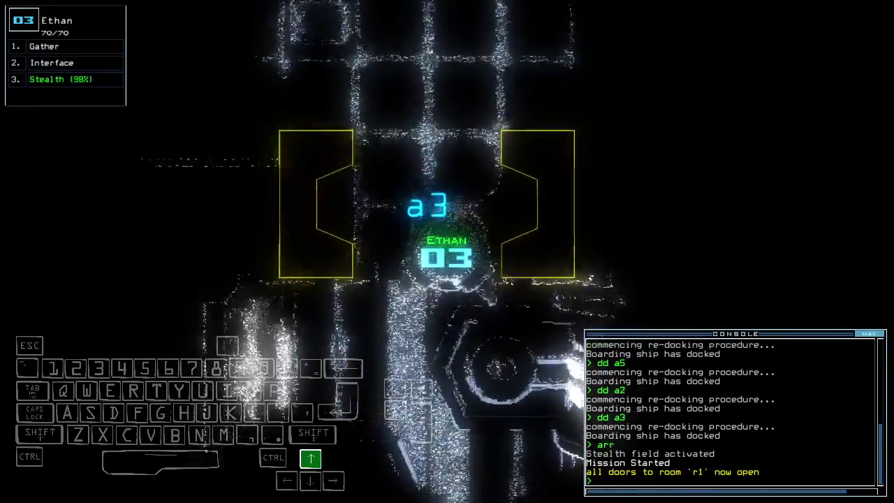
type("ra")
key("Return")
type("dd a1")
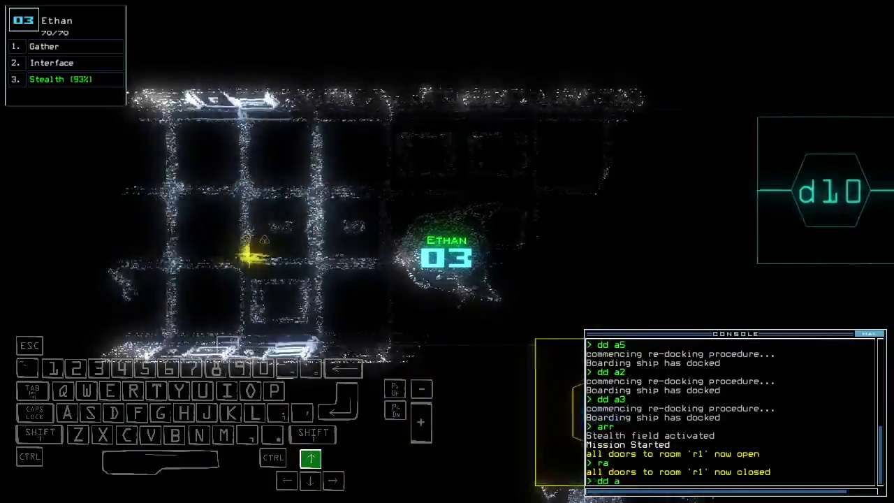
key("Return")
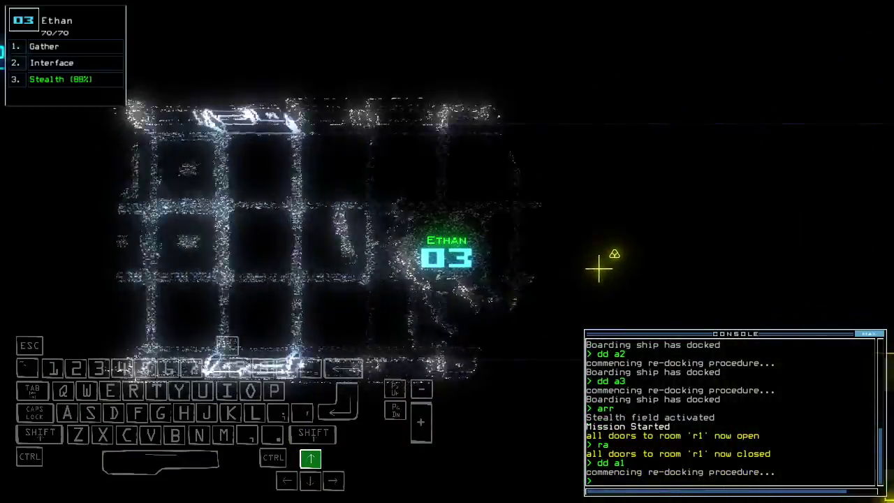
type("go")
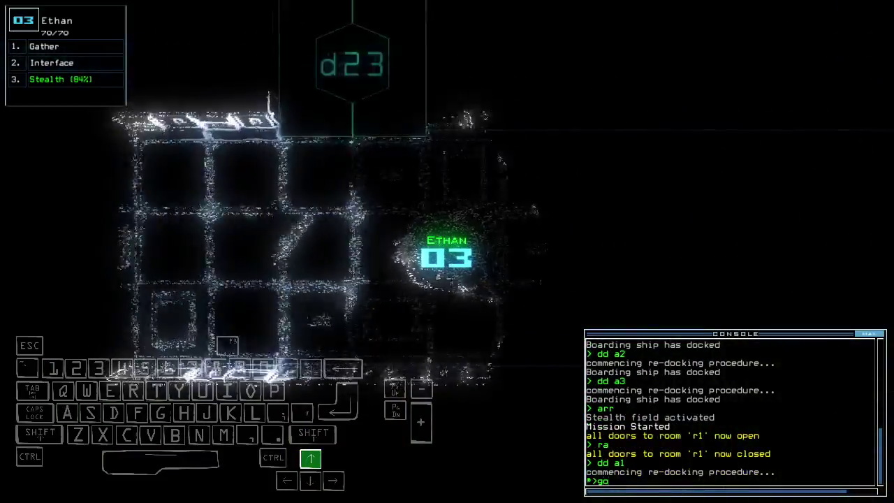
key("Return")
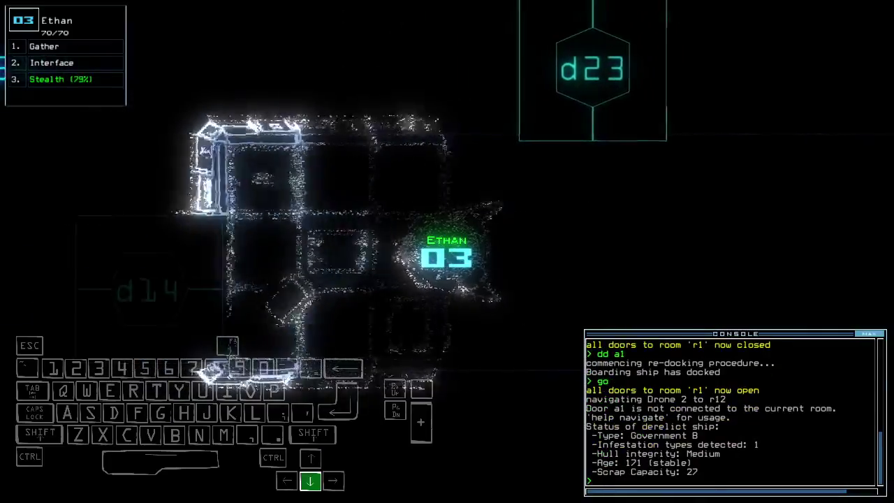
type("st")
Drop Ethan's stealth, switch on the generator, and gather this room's scrap.
key("Return")
key("Right")
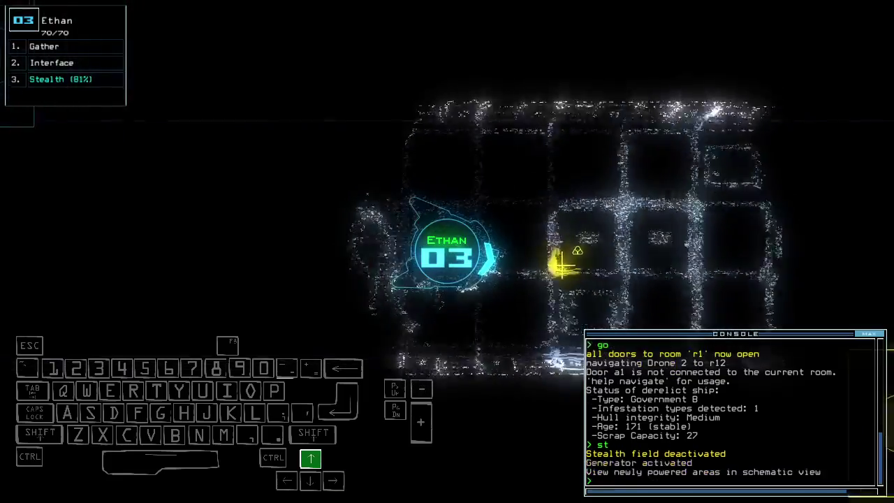
key("Tab")
type("g")
key("Return")
key("Tab")
type("st")
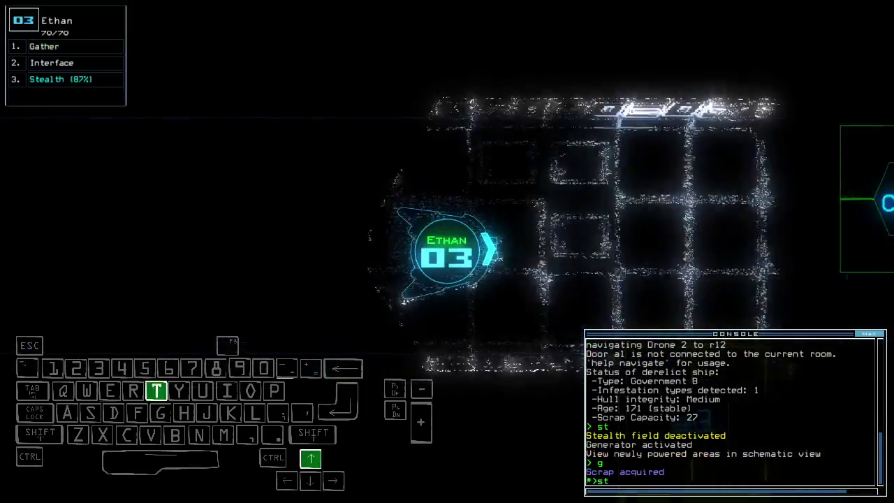
type(";d10")
Re-enable stealth and open doors d10, d16 and d21.
key("Return")
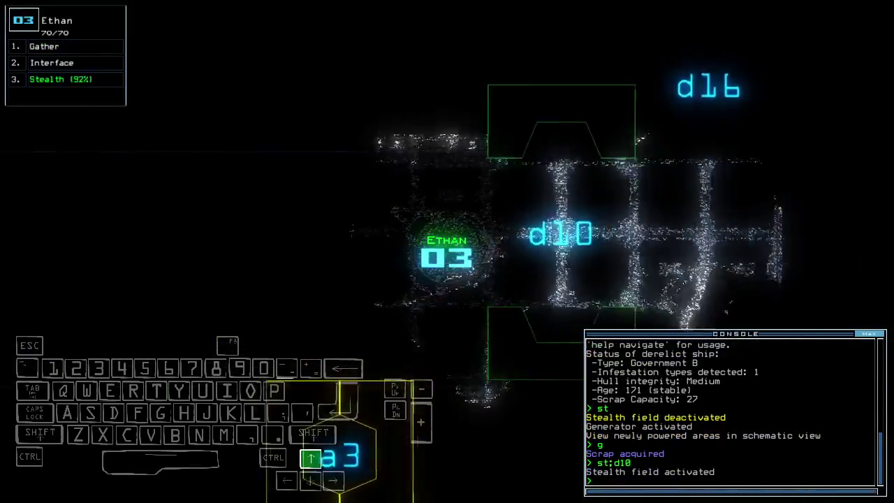
type("g")
key("Tab")
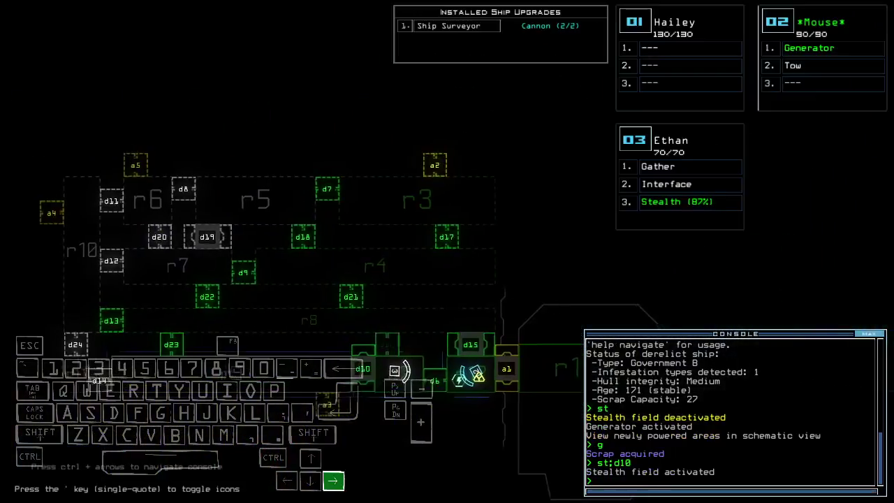
key("Tab")
key("BackSpace")
type("d16")
key("Return")
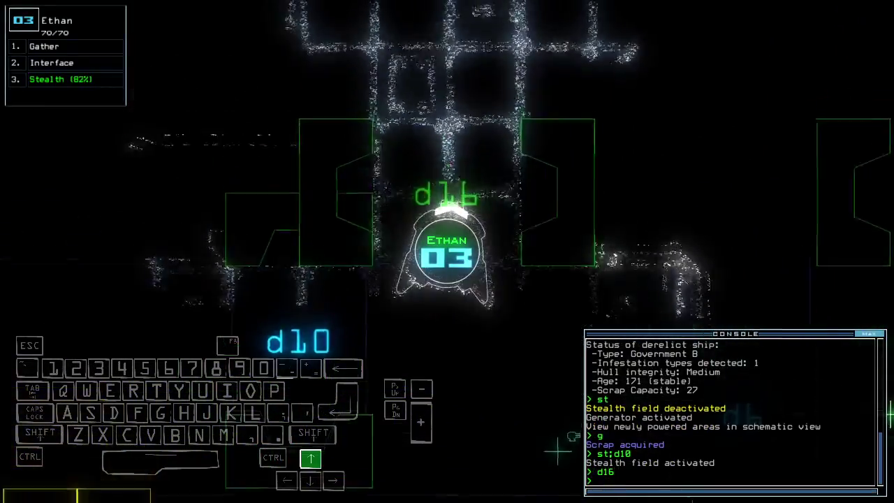
type("d21")
key("Return")
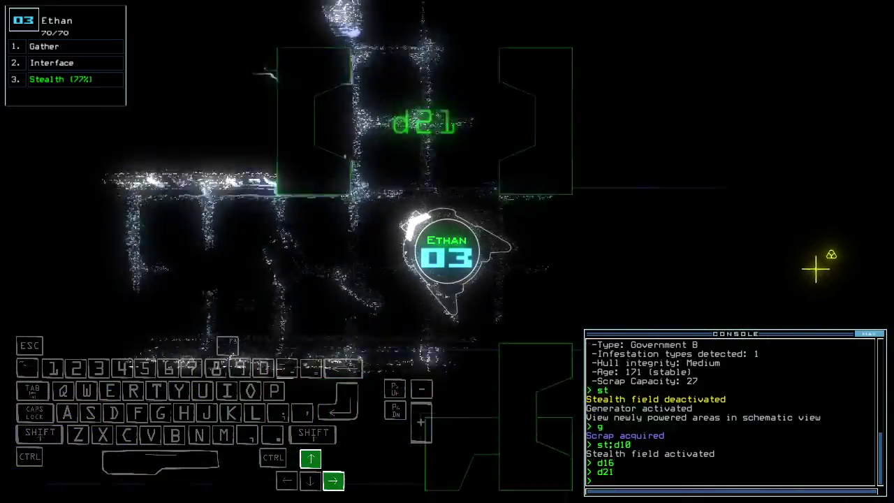
type("d21")
key("Tab")
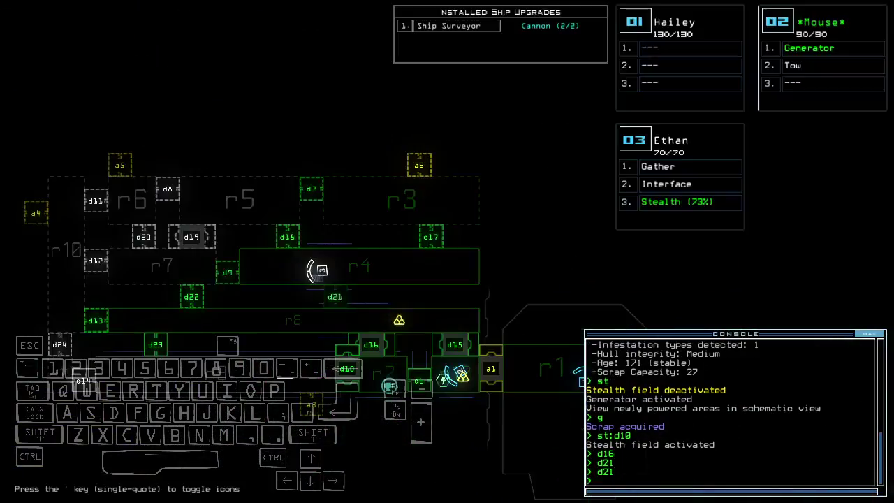
Check the module swap screen and resubmit the door d21 command.
key("Tab")
key("Return")
type("swap")
key("Return")
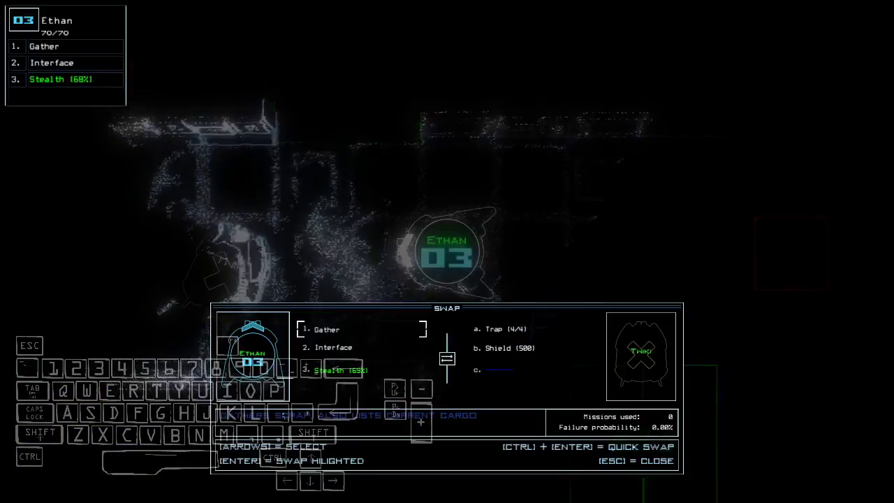
key("Escape")
key("Up")
key("Right")
key("Return")
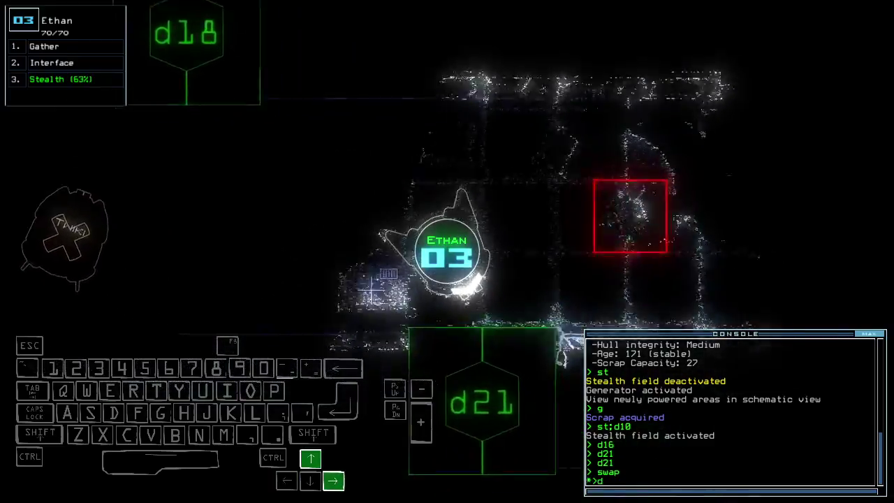
type("cccc")
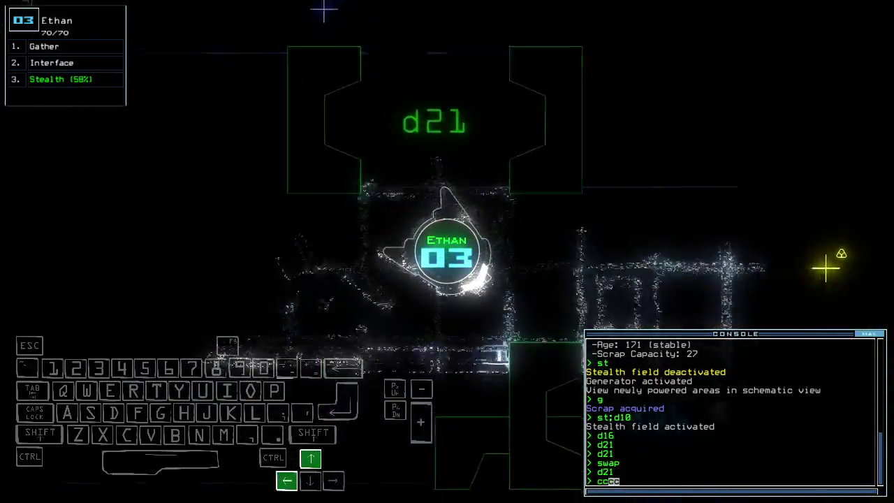
Close the doors around the drones and gather scrap here and beyond door d15.
key("Return")
type("g")
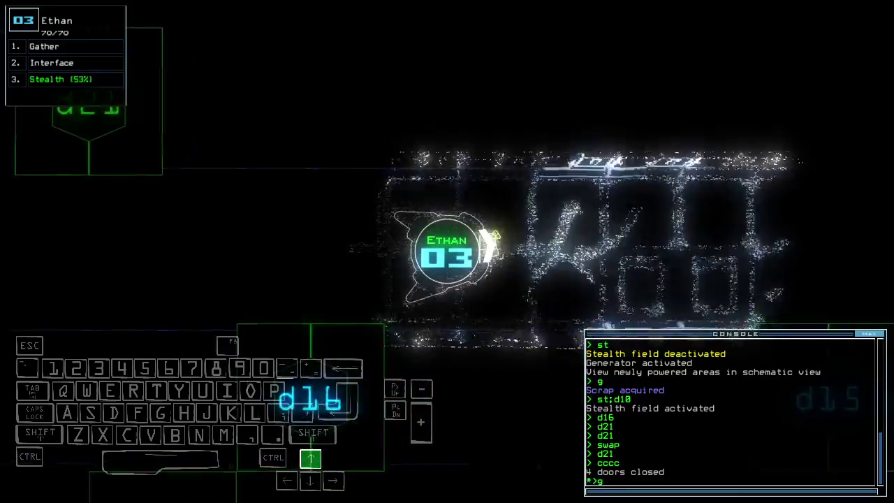
key("Return")
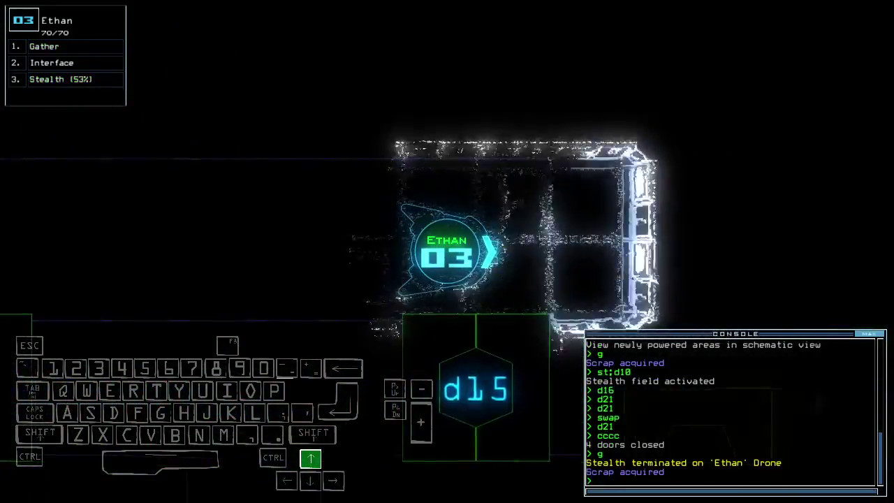
key("Up")
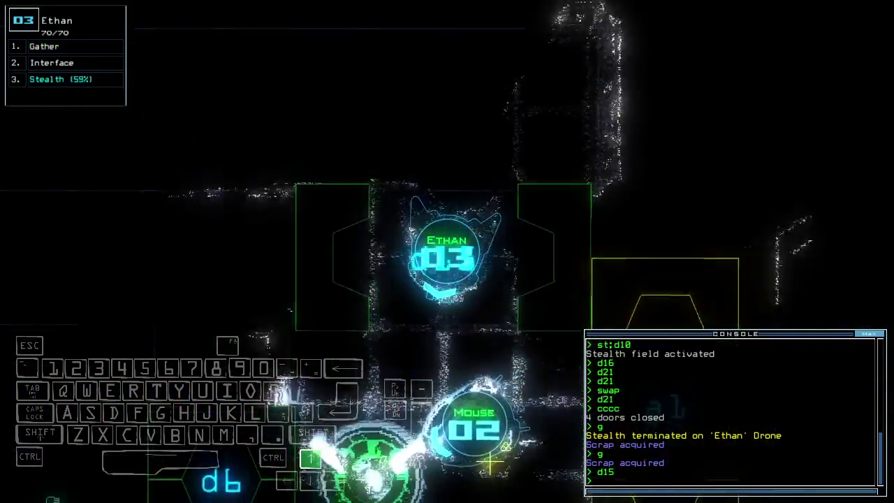
key("Left")
key("g")
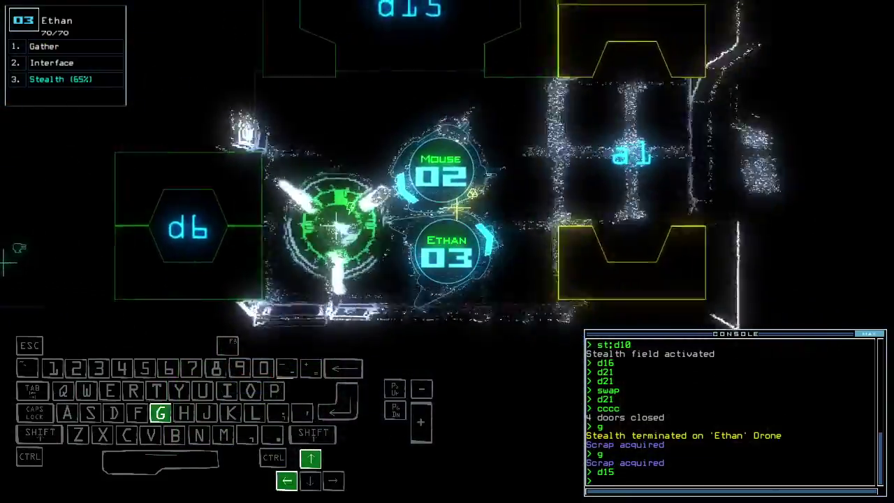
key("Return")
Open door d6 and steer the drone into the room beyond.
key("Down")
type("6")
key("Return")
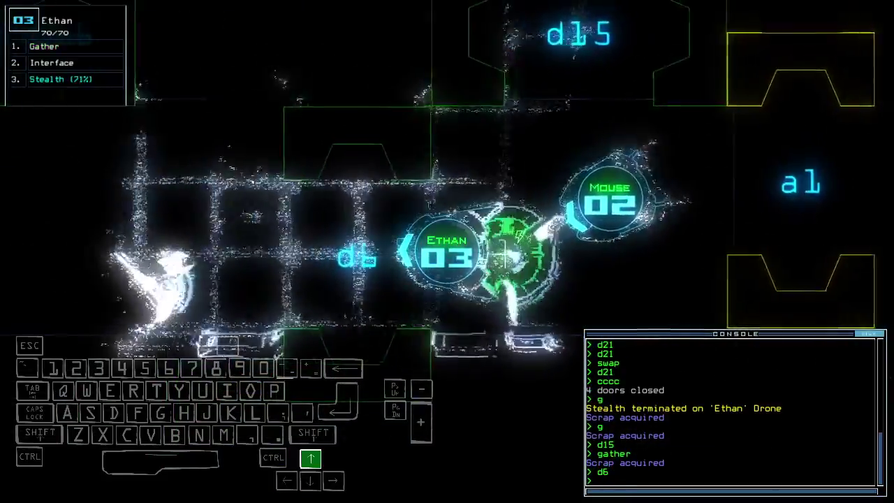
key("Tab")
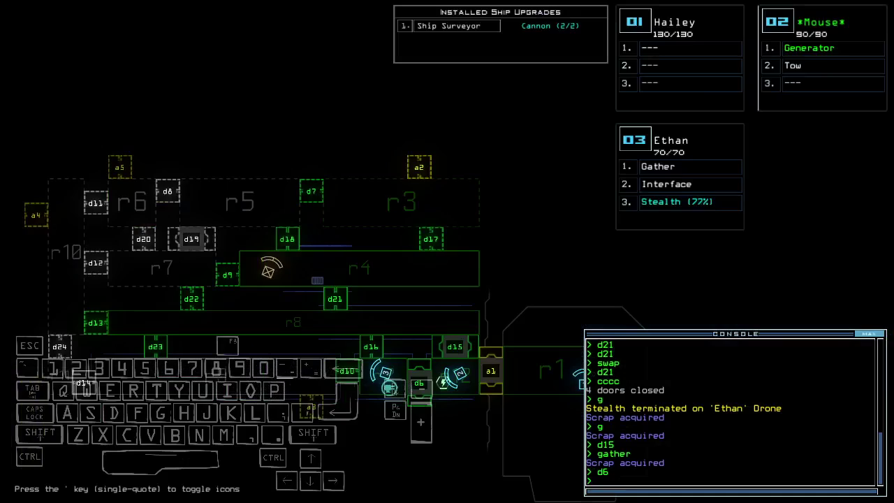
key("Tab")
key("Right")
key("c")
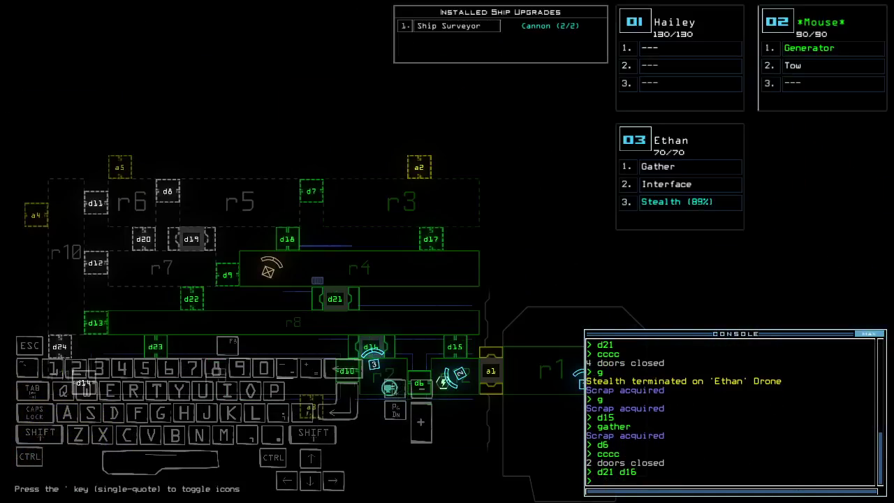
type("st")
Cloak Ethan with stealth and drive it toward door d21.
key("Return")
key("Up")
key("Left")
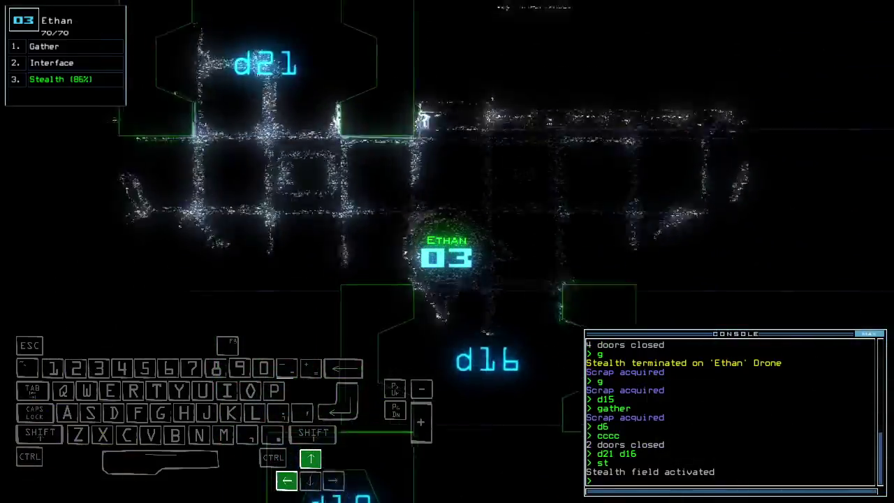
key("Up")
key("Left")
key("Down")
key("Right")
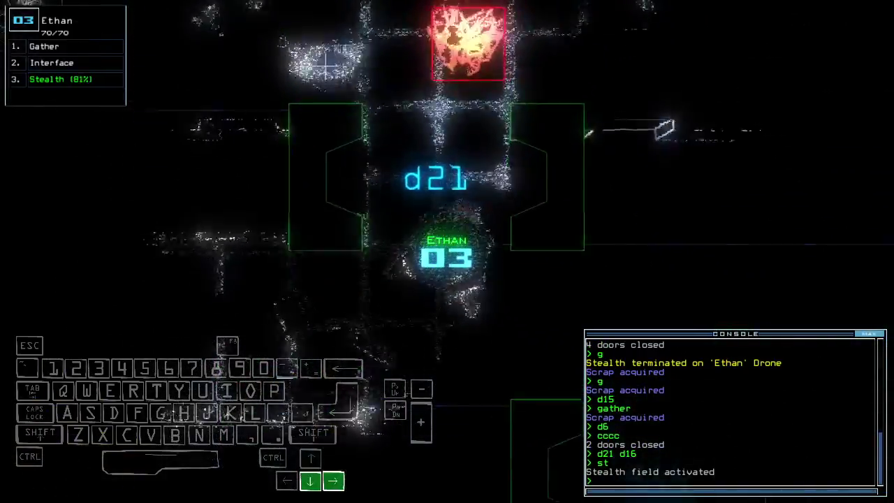
key("Down")
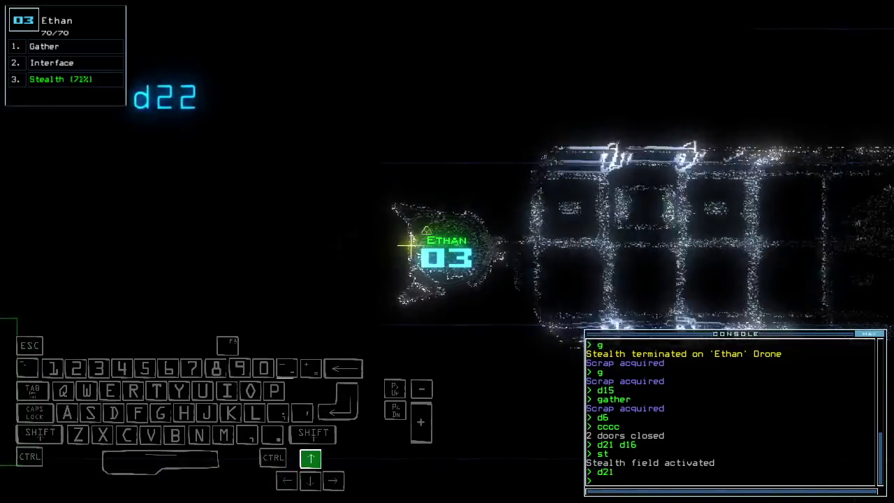
key("space")
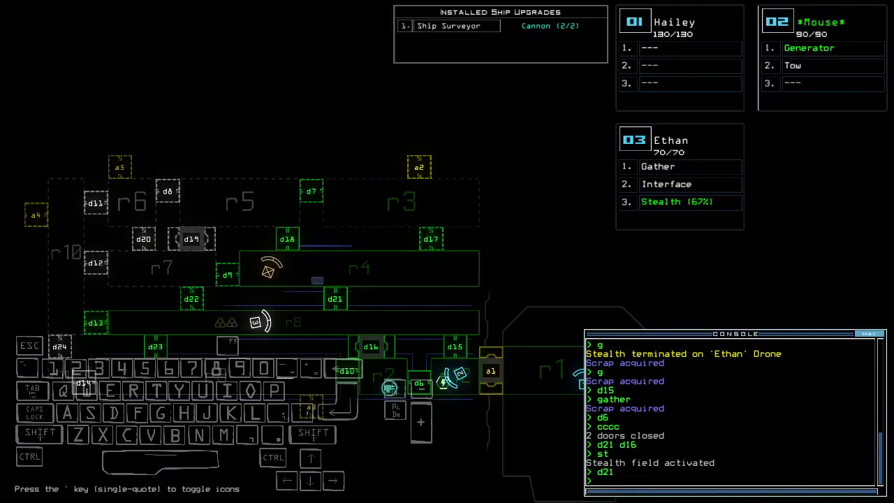
key("space")
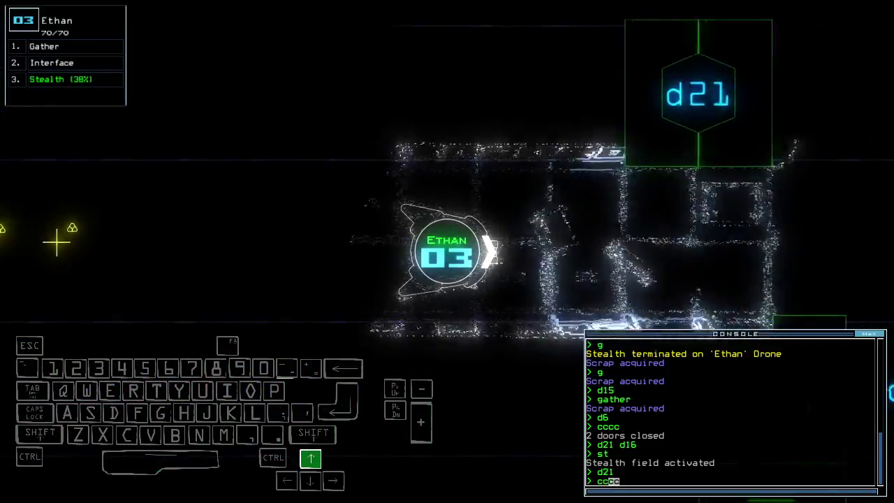
Switch off Ethan's stealth and gather several scrap loads around the room.
key("Left")
key("Down")
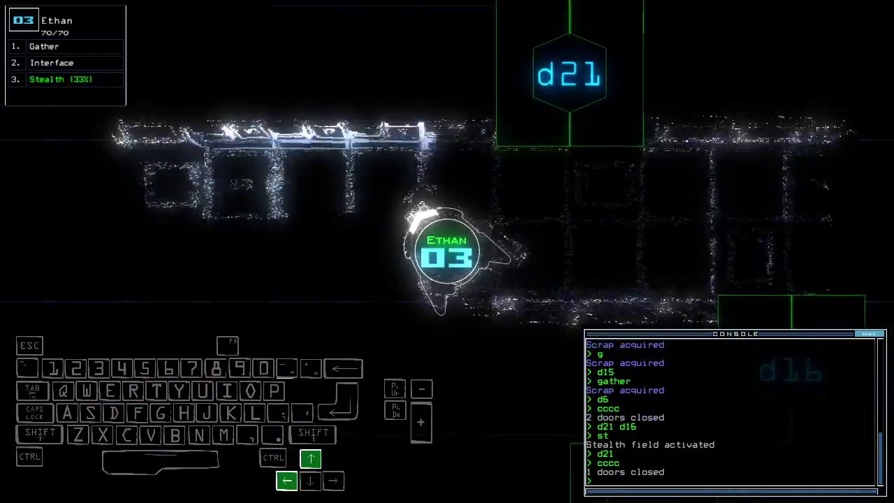
type("st")
key("Return")
key("Up")
key("Up")
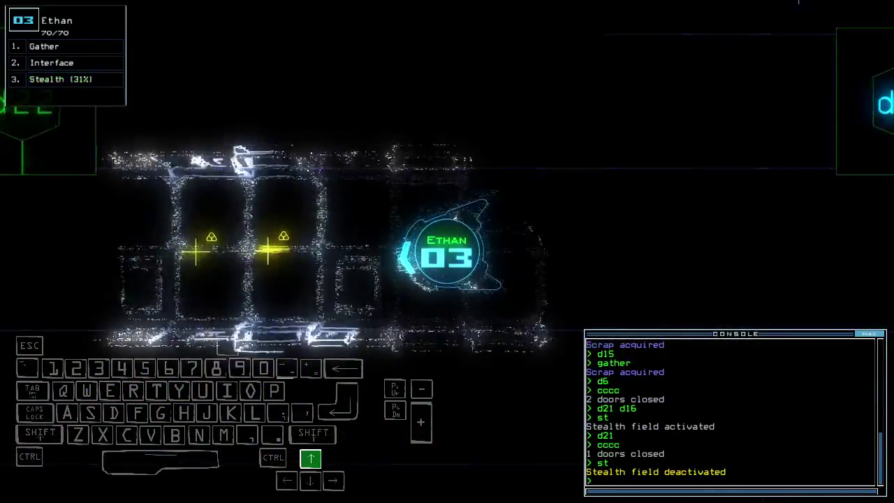
type("g")
key("Return")
type("g")
key("Return")
type("g")
key("Return")
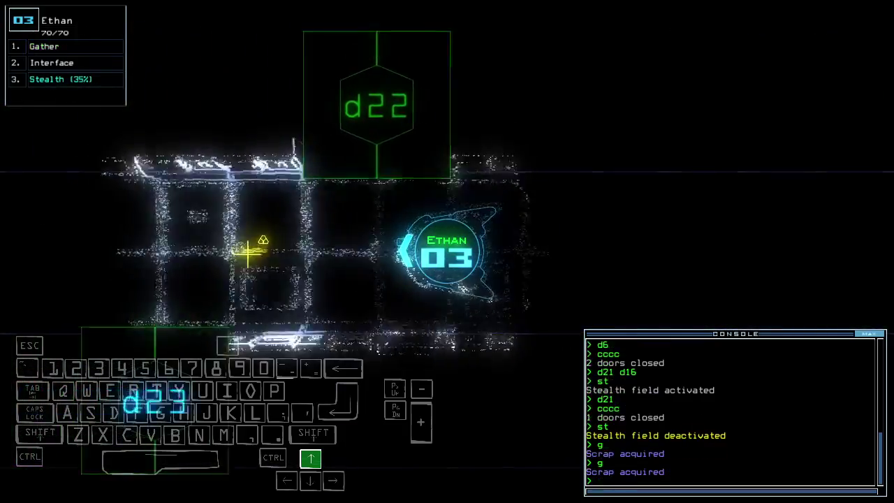
key("Left")
type("g")
key("Return")
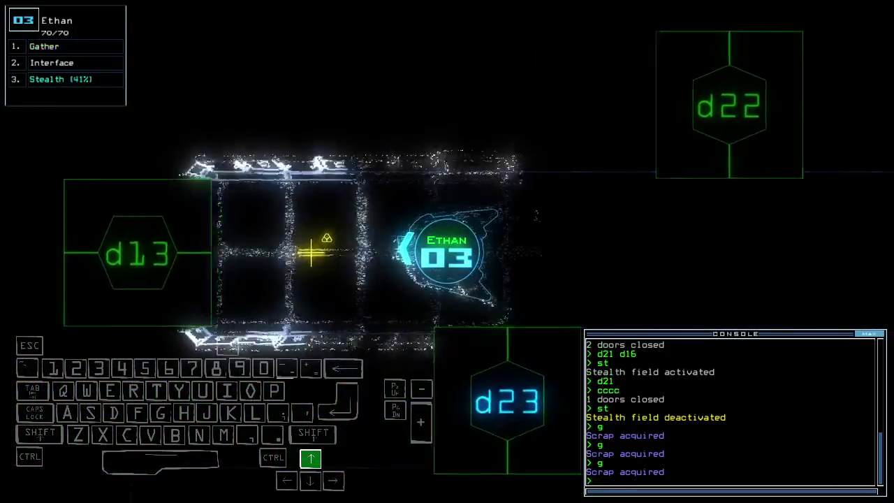
key("Tab")
key("Tab")
key("Down")
key("Right")
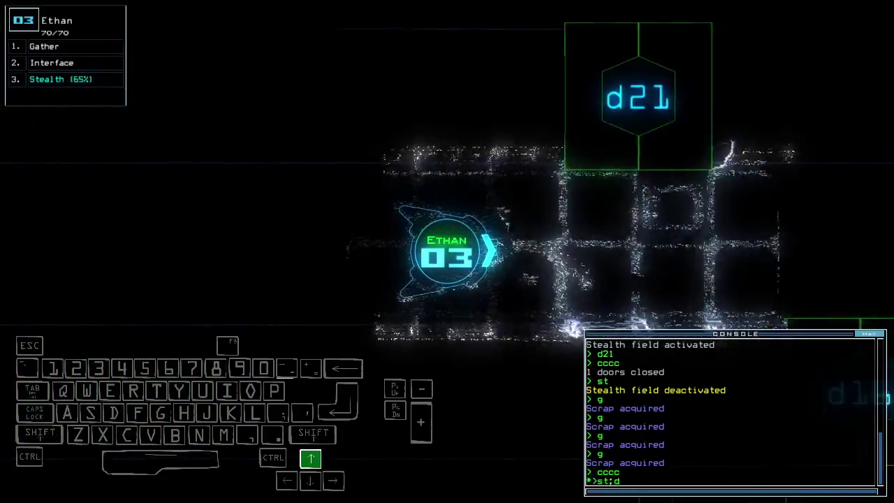
Re-cloak Ethan to open door d21, drive toward d17, and uncloak on the scrap.
key("Return")
key("Up")
key("Up")
key("Up")
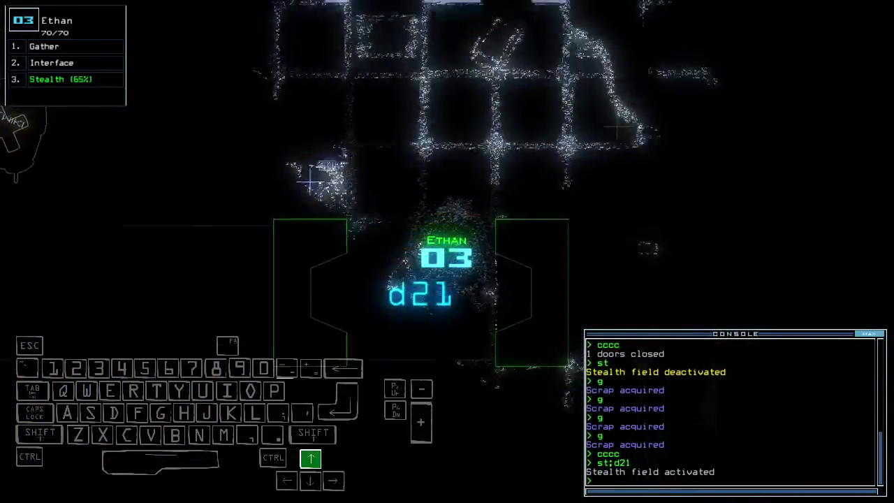
key("Up")
key("Right")
key("Up")
key("Up")
key("Up")
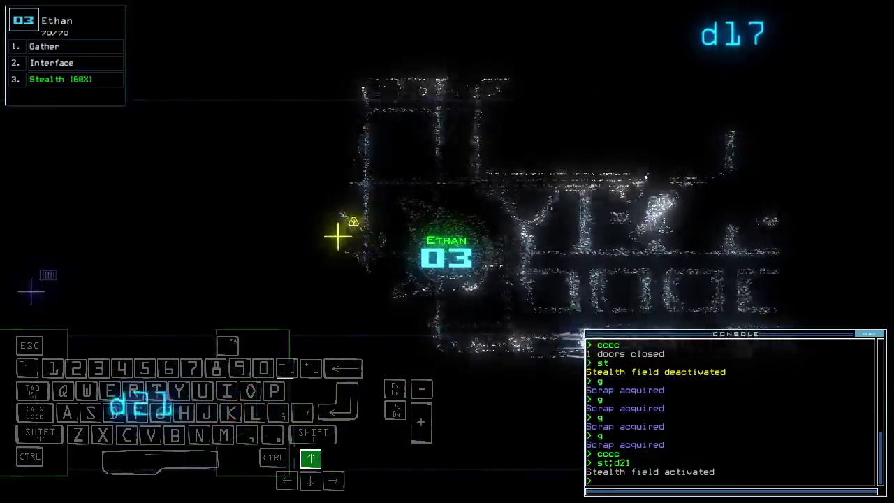
key("Up")
key("Up")
key("Up")
key("Up")
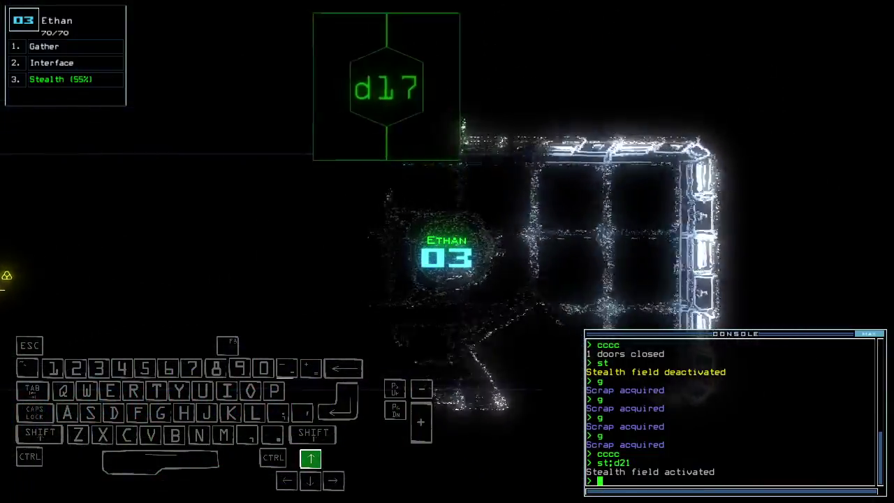
key("Left")
key("Down")
type("st")
key("Return")
key("Left")
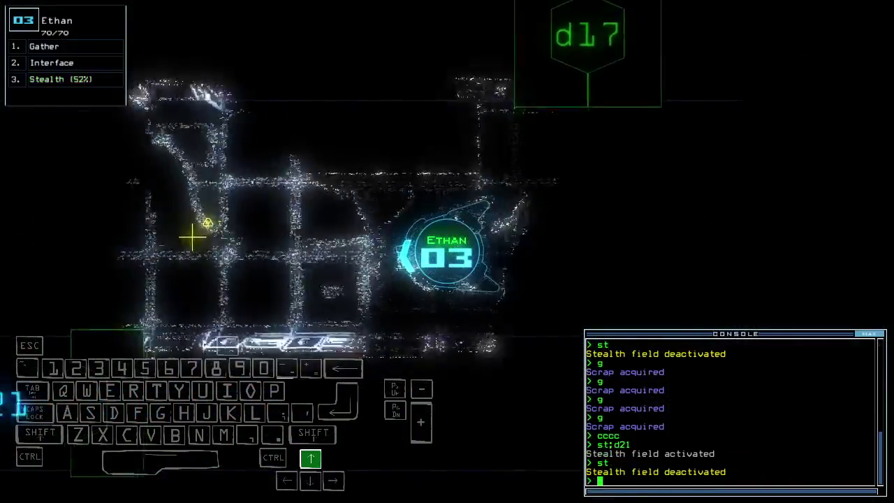
key("Up")
type("g")
key("Return")
Collect Ethan's scrap, open door d15, and send Hailey to Ethan's room.
key("Tab")
key("Right")
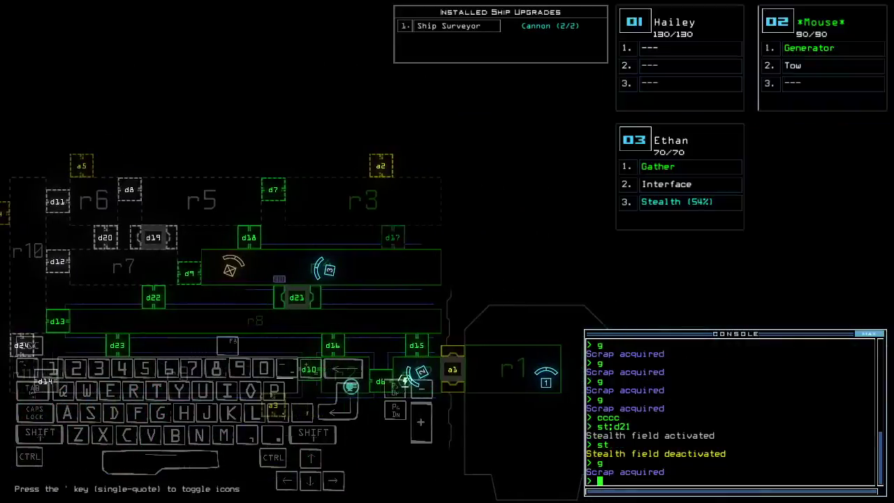
type("5")
key("Return")
key("Tab")
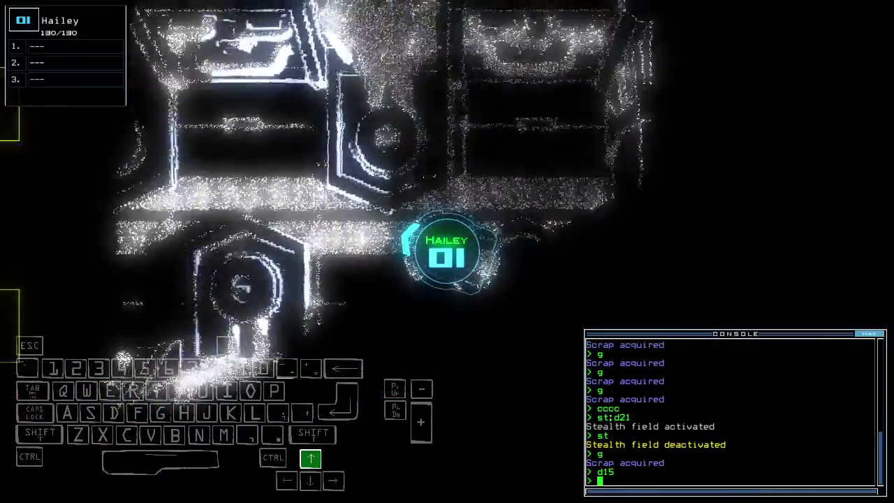
type("navigate")
key("Up")
type("1 3")
key("Return")
Drive Ethan forward while checking on Mouse and Hailey near the airlock.
key("3")
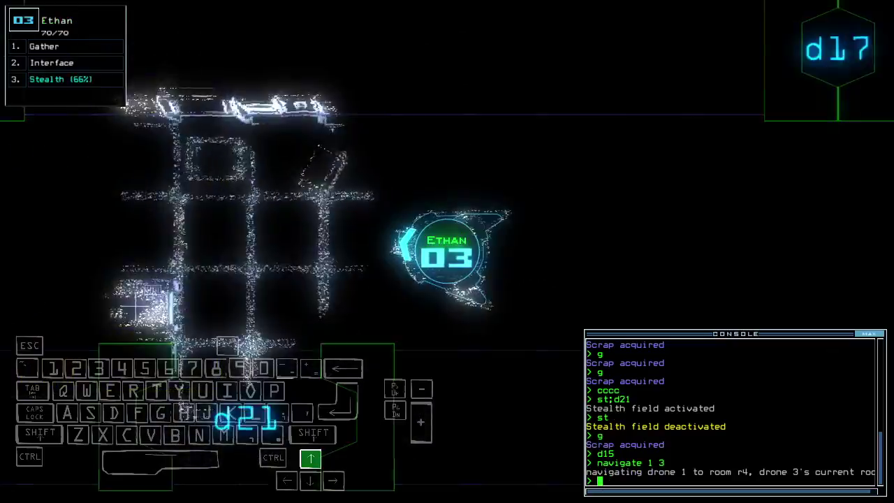
key("Left")
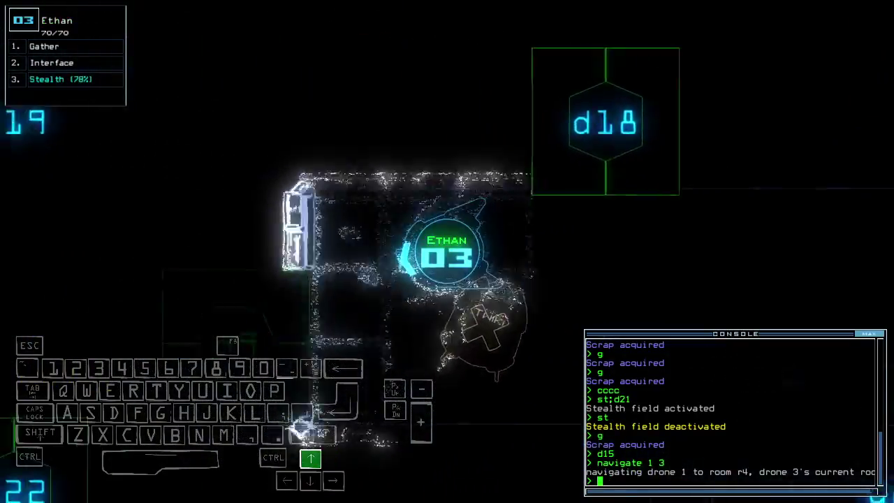
key("space")
key("space")
key("Down")
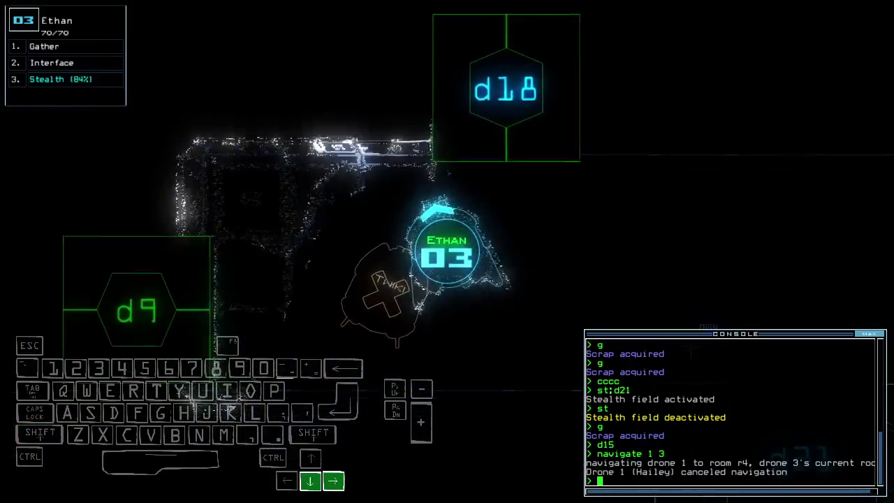
key("space")
key("space")
key("Up")
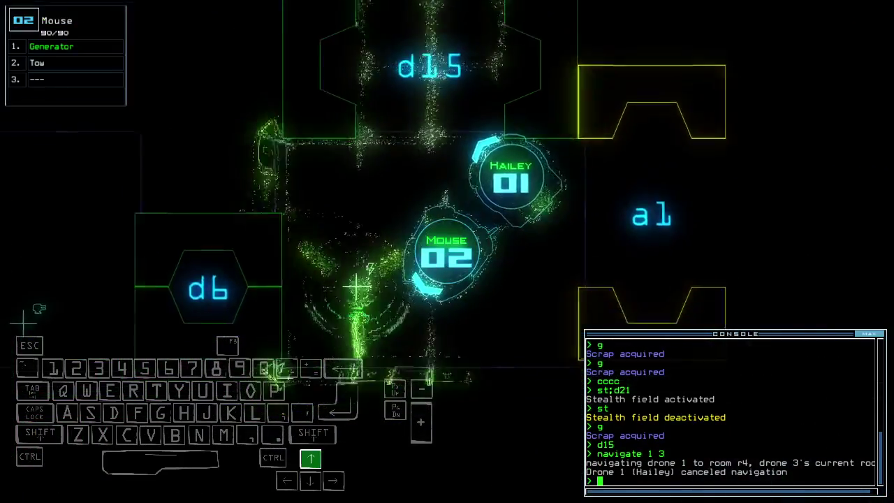
type("n3")
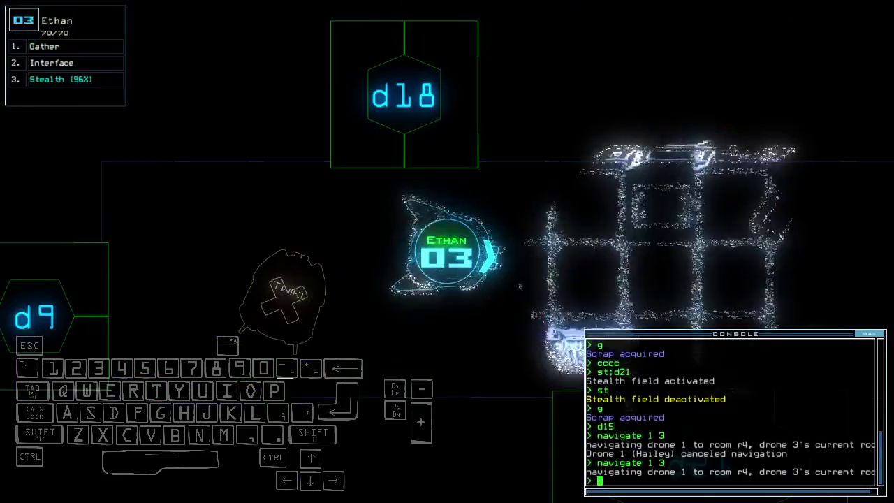
key("Up")
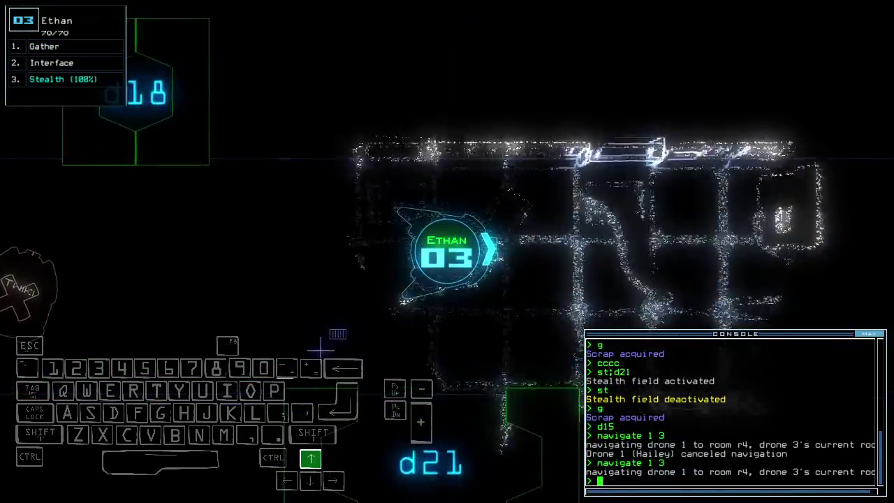
type("st;d17")
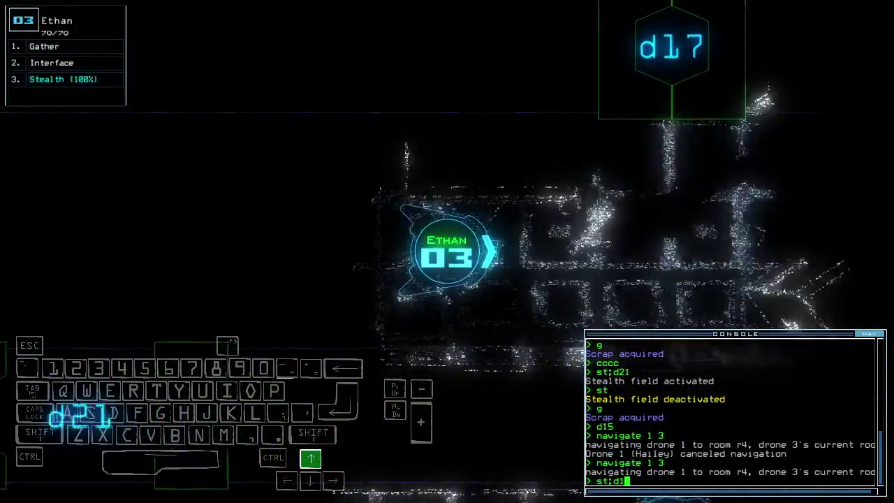
Open door d17 under Ethan's stealth and drive up into the new area.
key("Return")
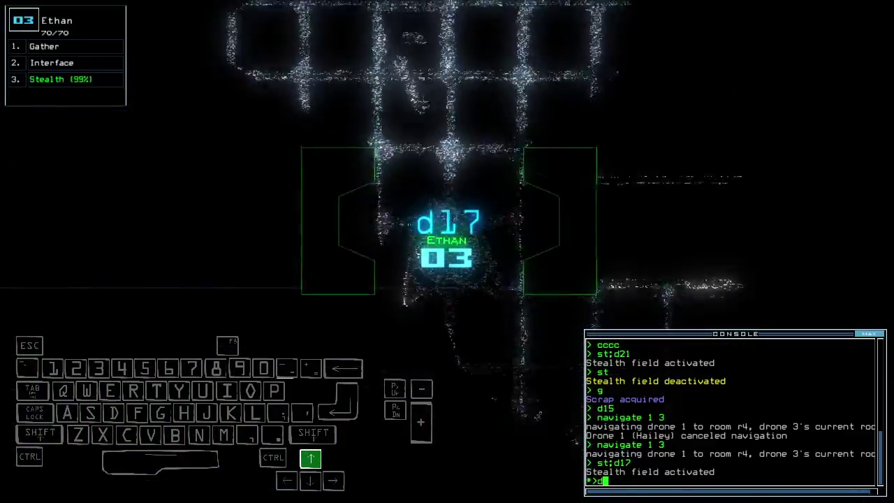
type("d17")
key("Return")
key("Right")
key("Up")
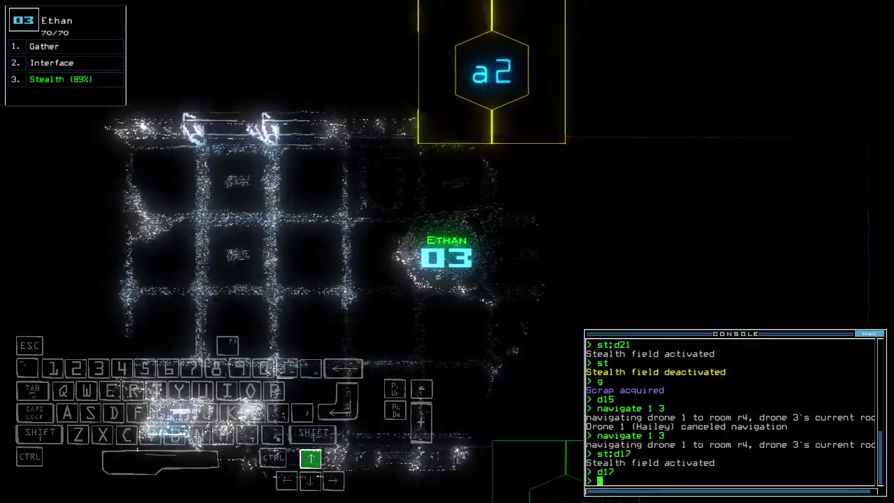
type("st")
Uncloak Ethan and swap the Trap and Shield modules onto Hailey.
key("Return")
key("space")
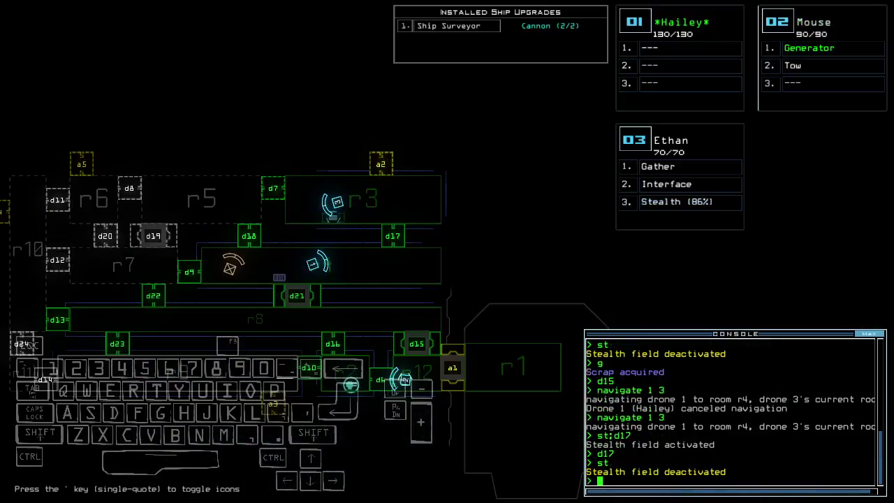
key("1")
key("s")
key("Return")
key("Escape")
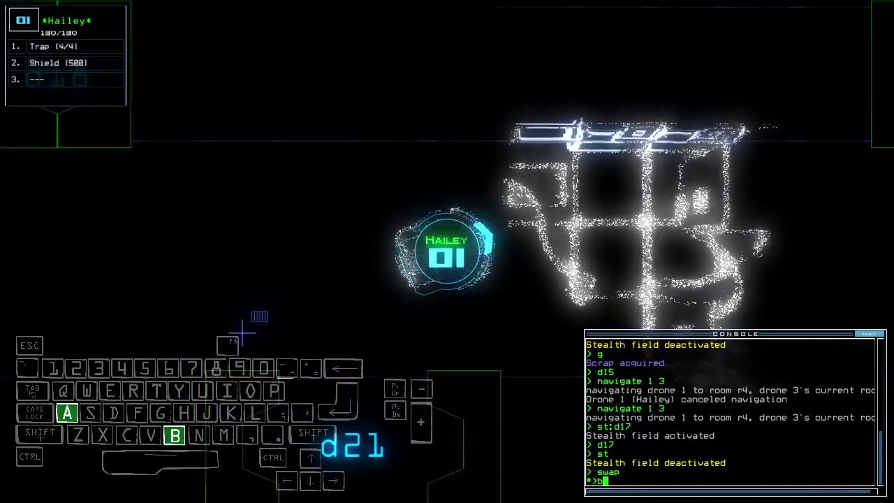
type("back")
key("Return")
key("3")
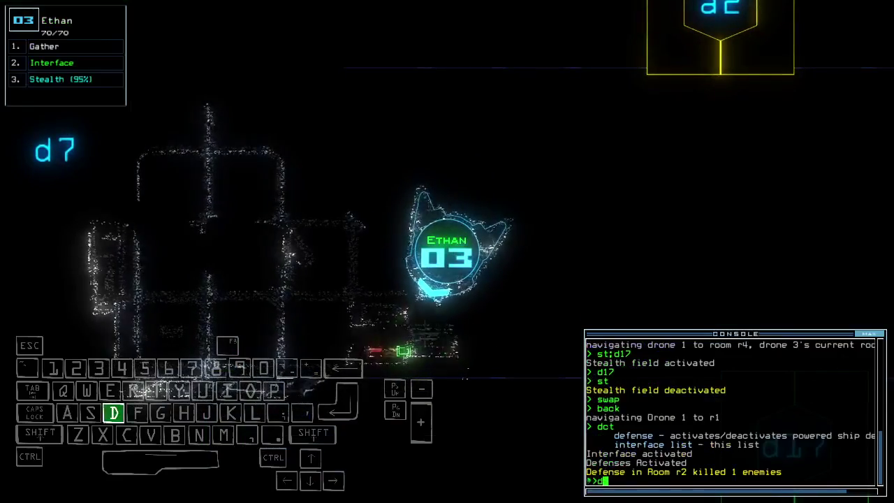
type("f")
Kill the room r2 enemy with ship defenses, then cloak Ethan to open door d7.
key("Return")
key("space")
key("space")
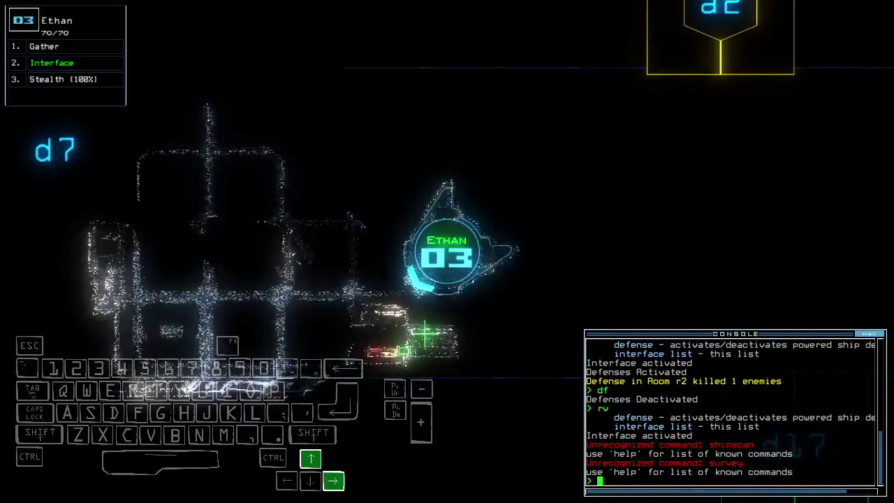
type("st;d7")
key("Return")
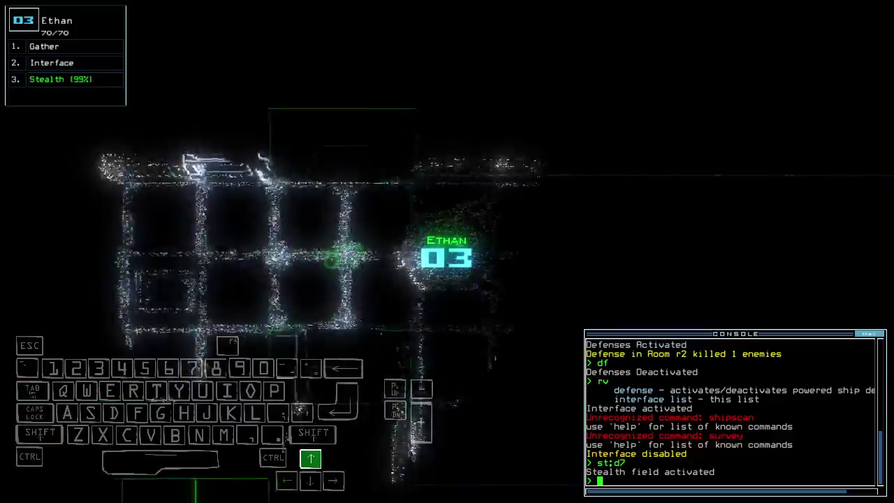
key("Up")
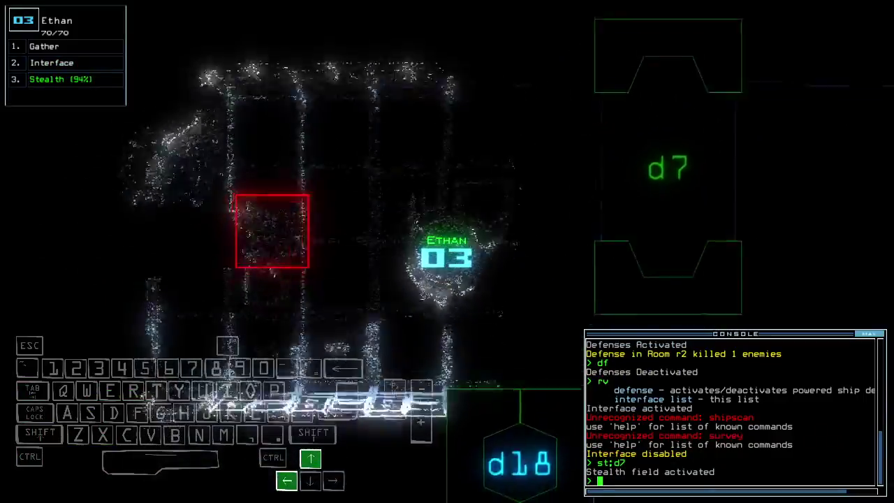
key("Right")
key("Up")
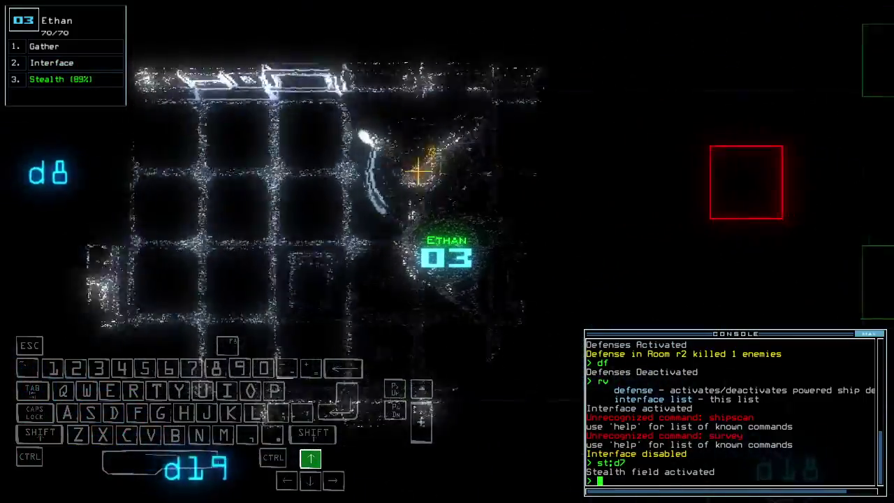
key("Up")
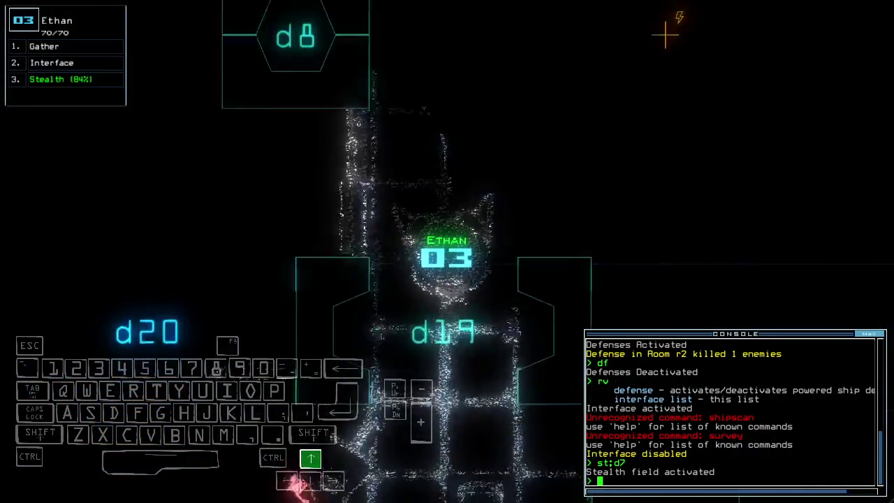
key("Up")
key("space")
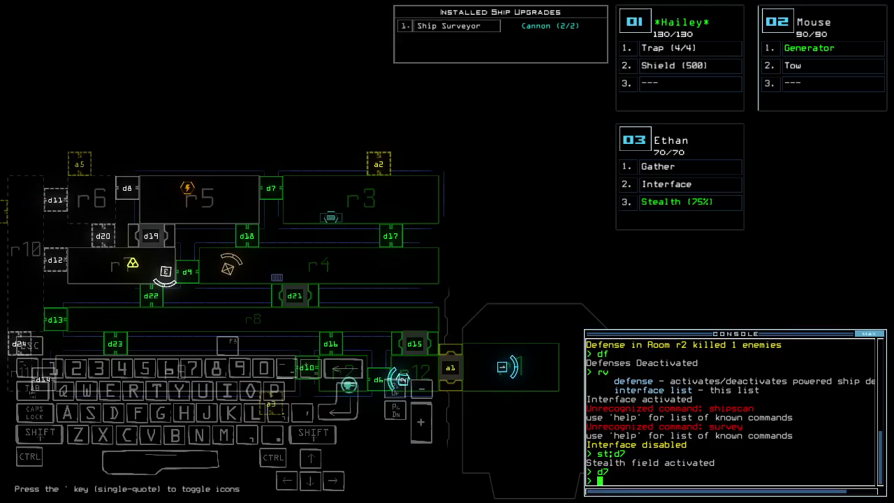
type("d17")
Open door d17 and drive Ethan (drone 03) right toward door d9.
key("Return")
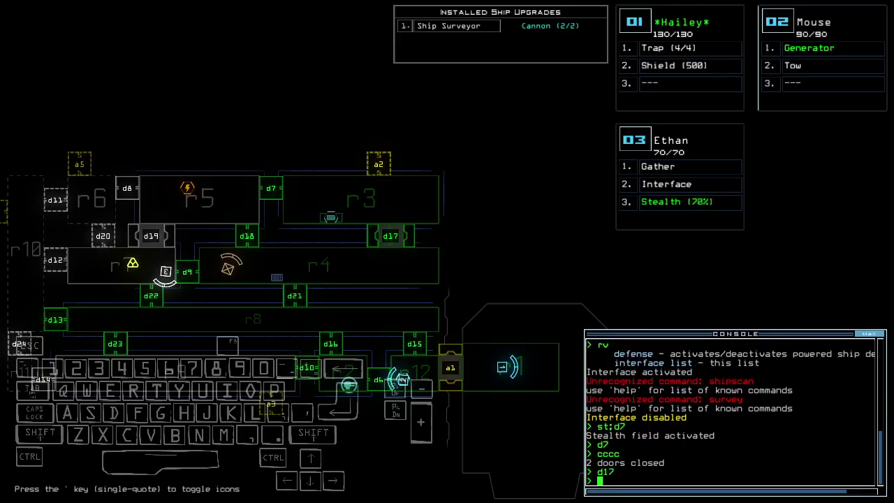
key("space")
key("Right")
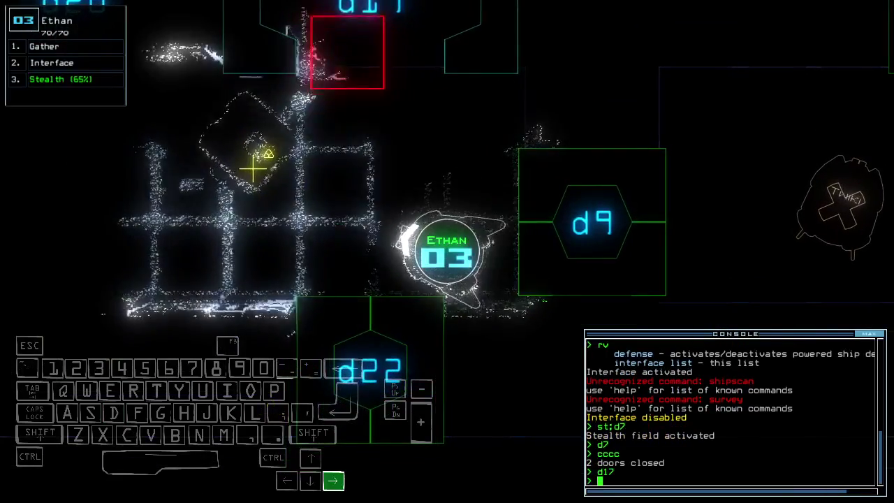
key("Right")
key("Up")
type("d")
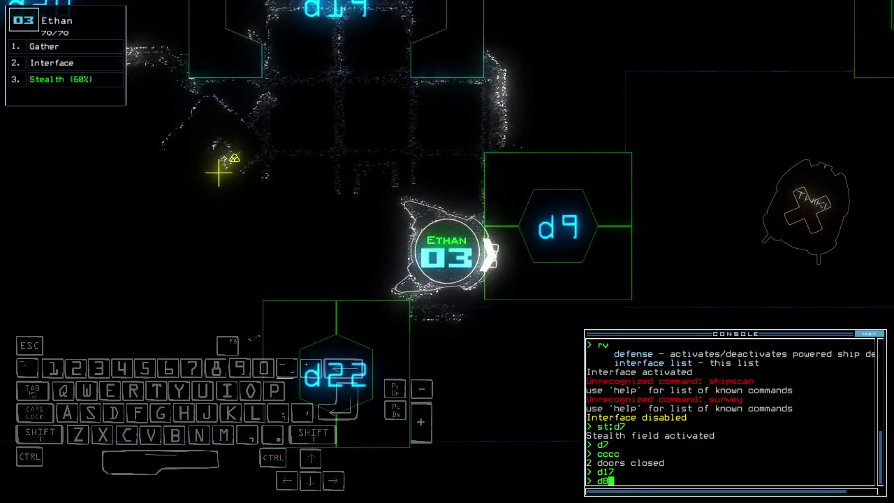
type("2")
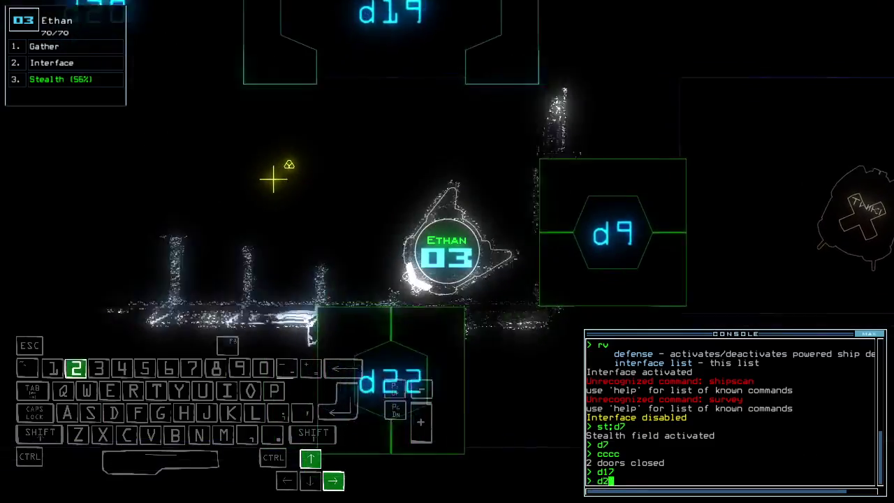
type("2")
Open door d22 and drive drone 03 through the doorway and along the corridor.
key("Return")
key("Up")
key("Left")
key("Up")
type("d22")
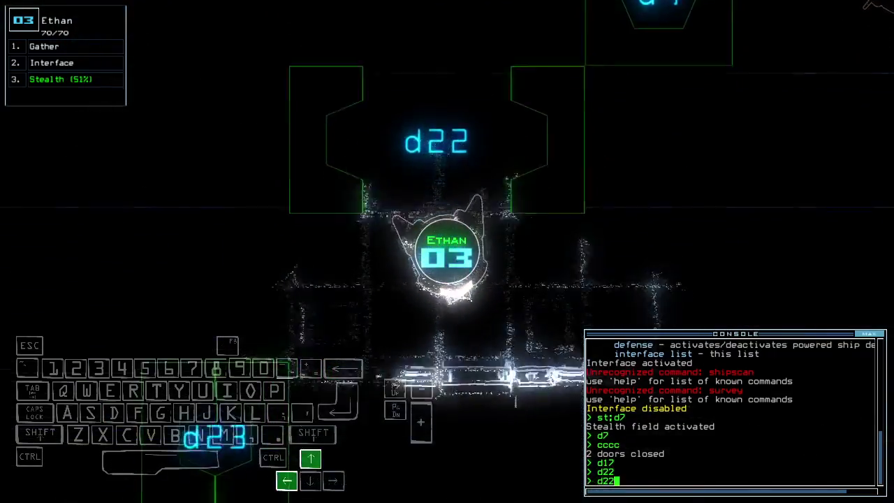
key("Return")
type("st")
Retry door d17, then cloak drone 03 and slip it under door d21.
key("space")
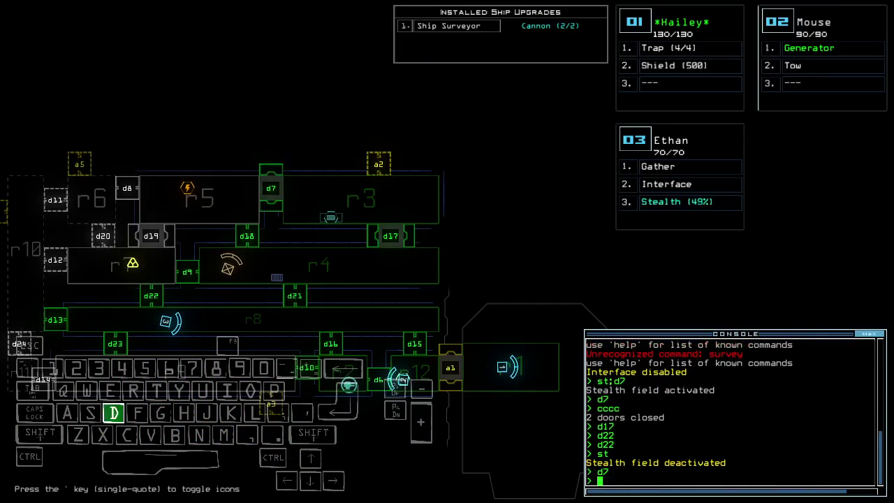
key("Return")
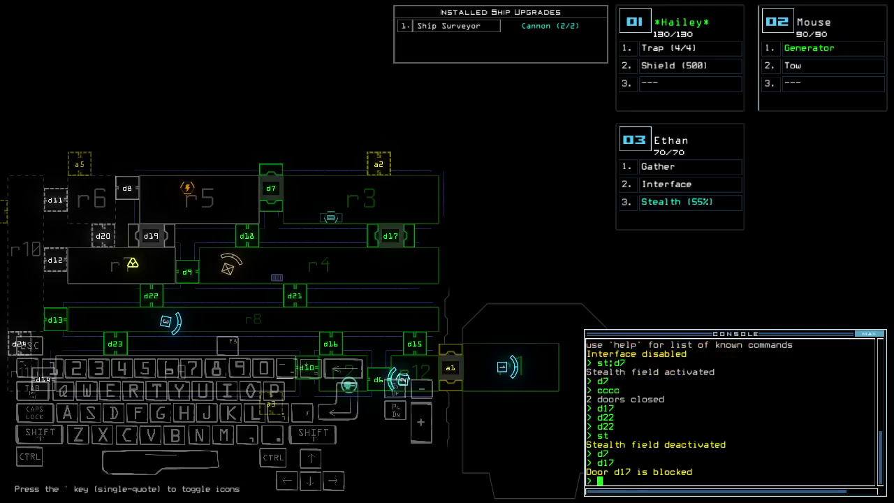
key("space")
type("cccc")
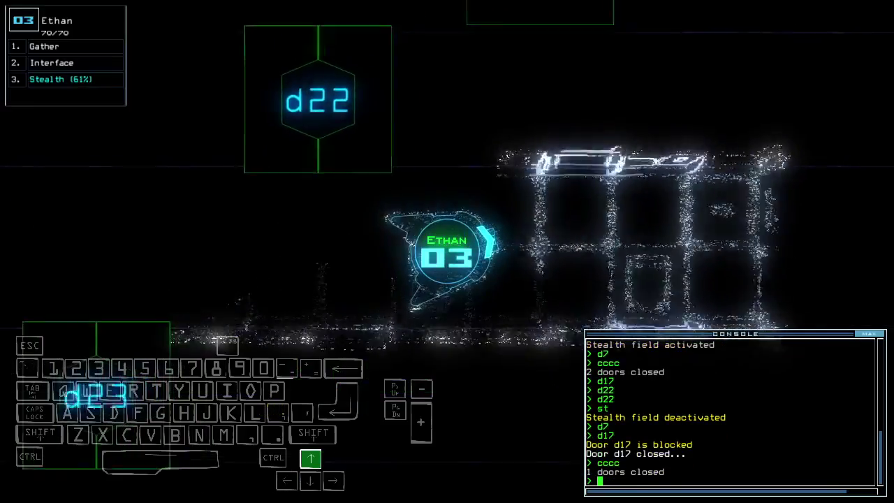
type("st;")
key("Up")
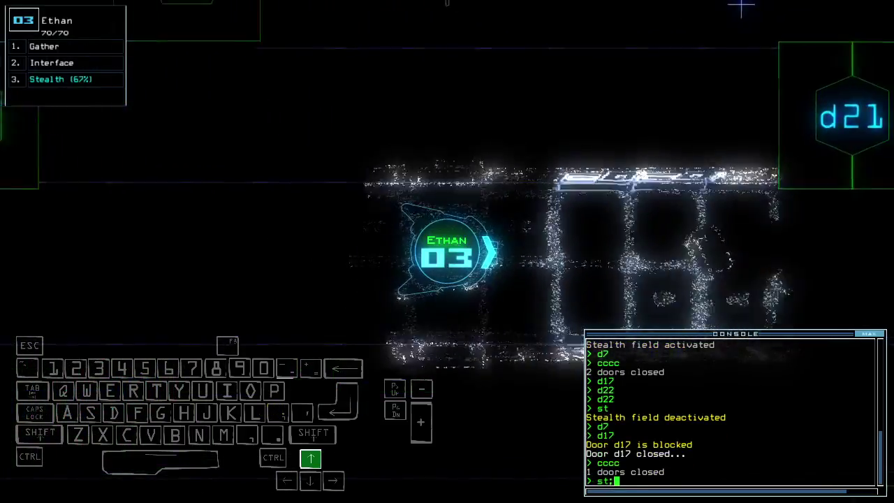
type("d21")
key("Return")
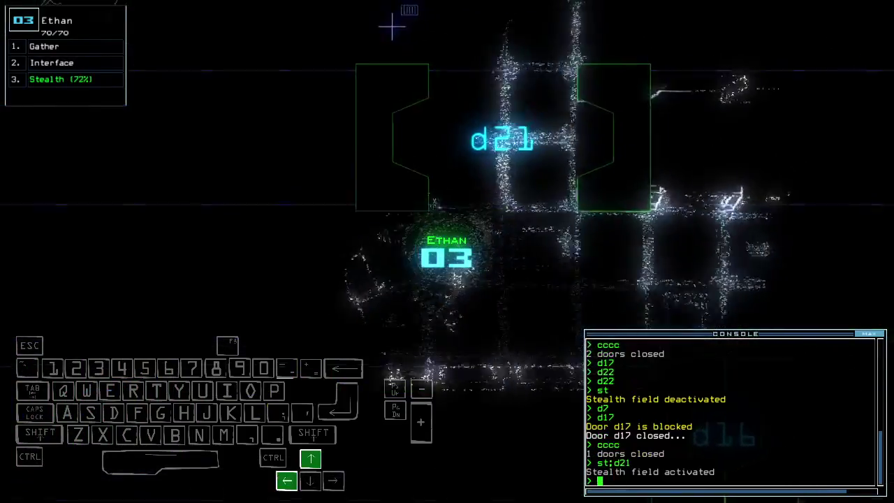
key("Down")
type("cccc")
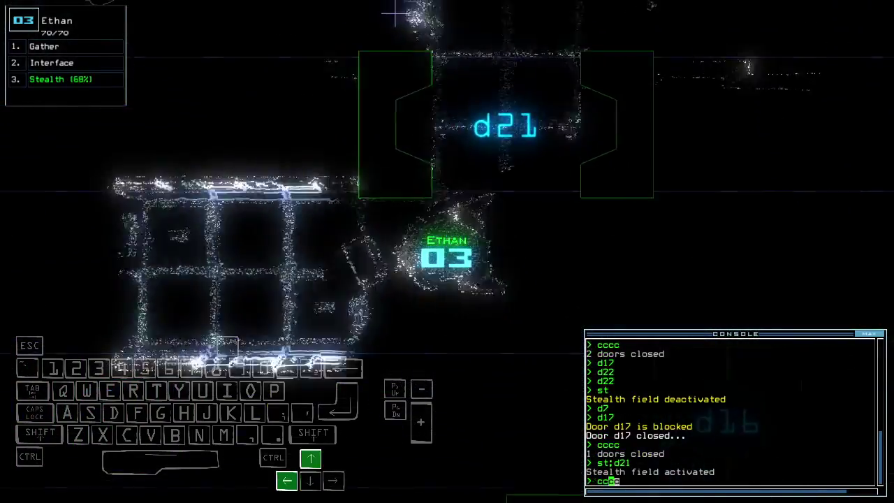
Close the open doors with cccc and reopen door d22.
key("Return")
key("space")
key("space")
type("d")
key("Up")
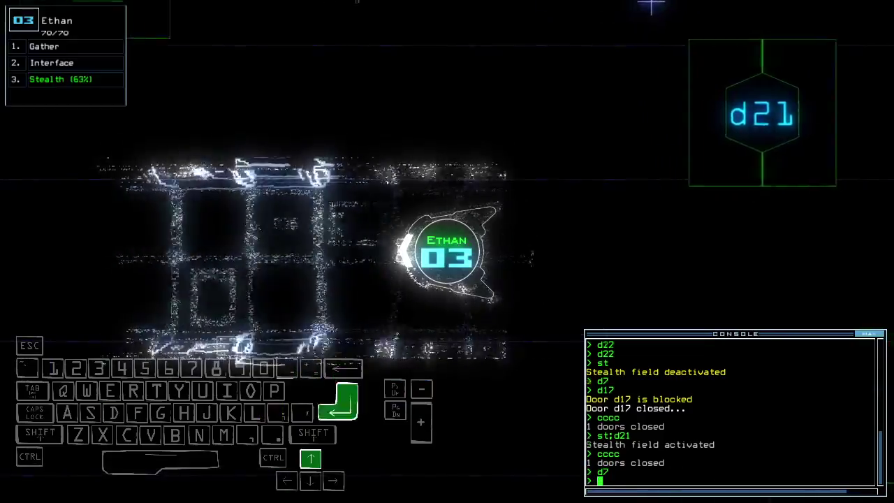
key("Up")
type("222")
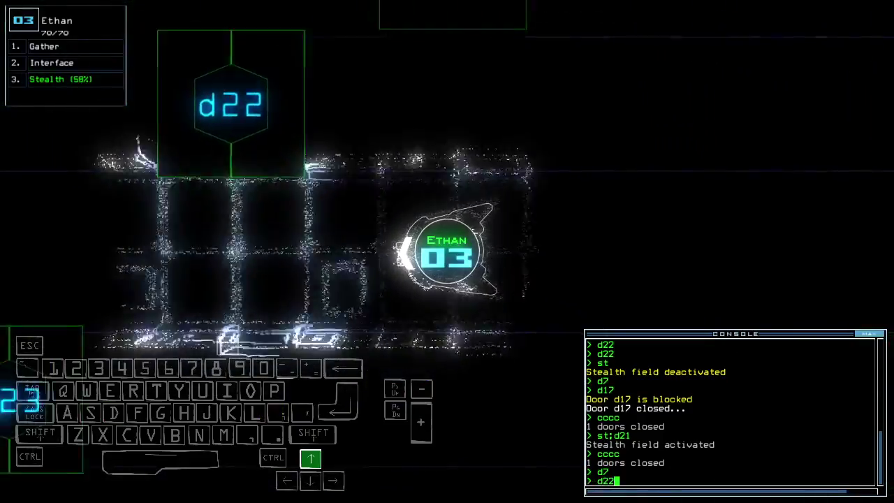
key("Return")
Drive drone 03 past door d22 toward doors d19 and d20, toggling d22 behind it.
key("Up")
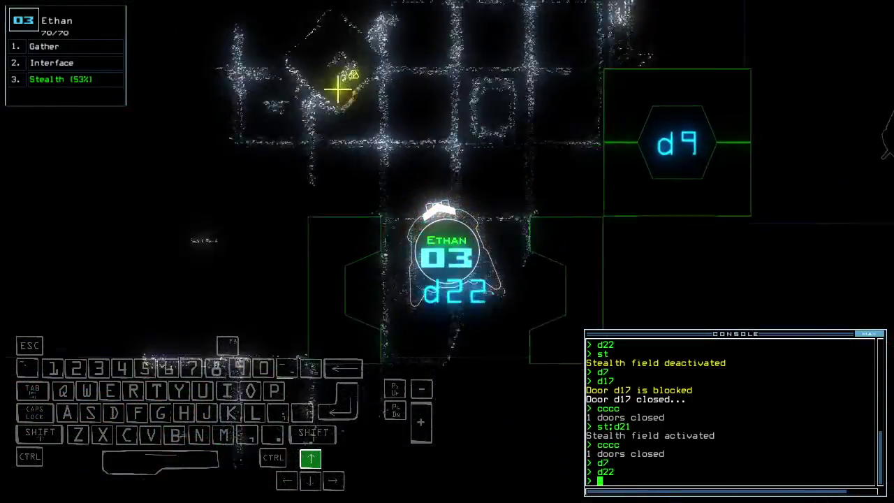
key("Up")
key("Up")
key("Right")
key("Up")
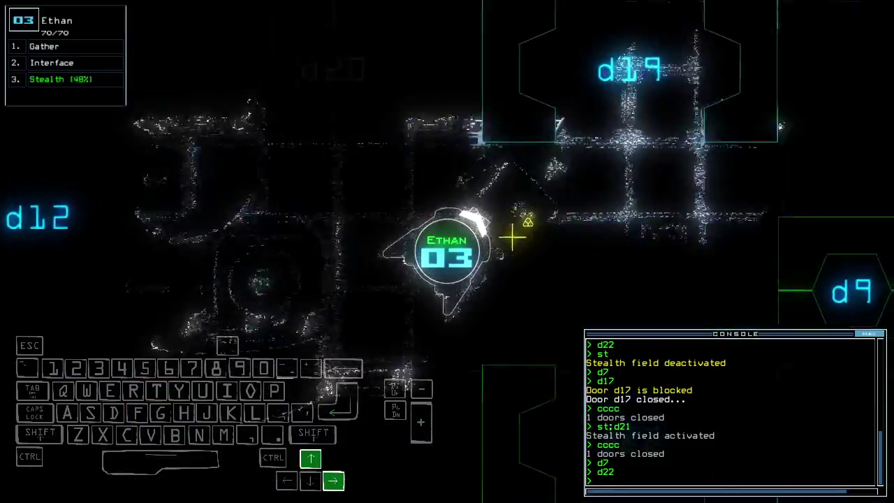
key("Up")
key("Left")
key("Return")
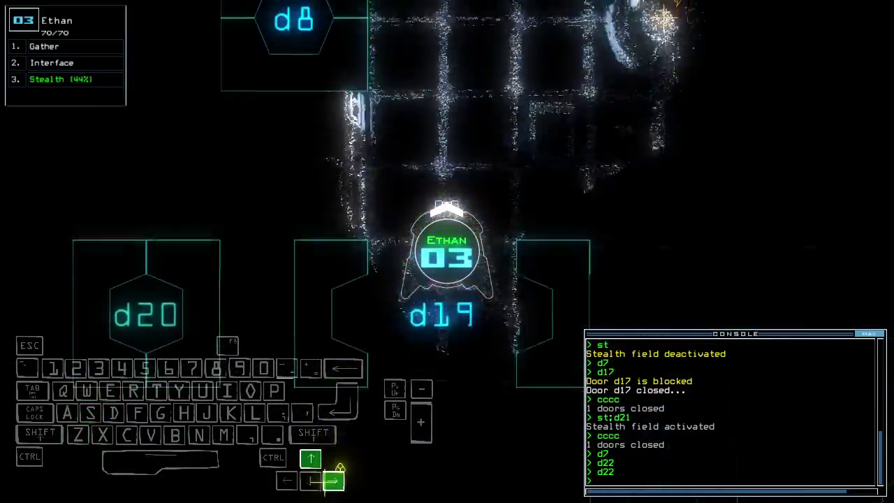
key("Up")
key("Up")
key("Up")
type("d7")
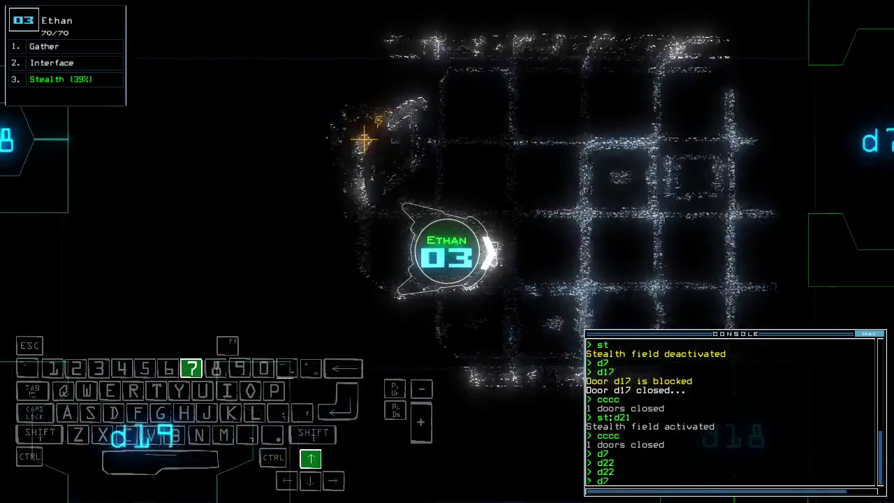
Try door d7, switch off drone 03's stealth and drive it into room r7.
key("Return")
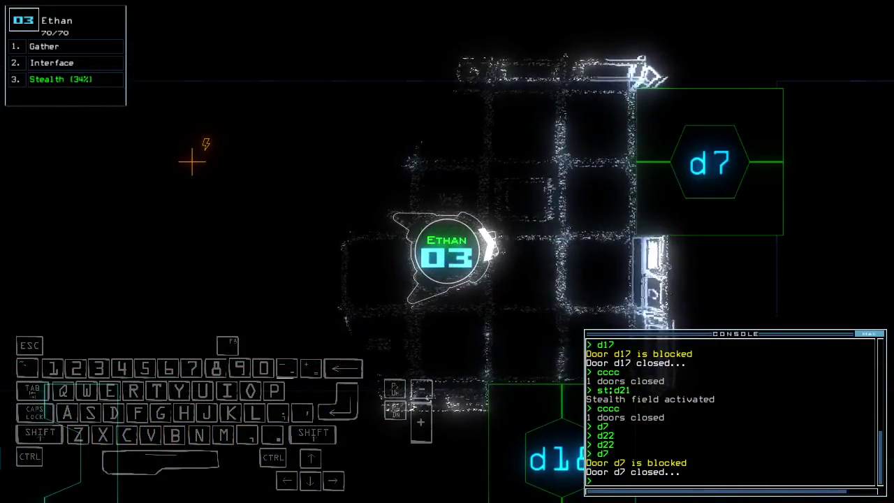
key("space")
type("f r3 r4")
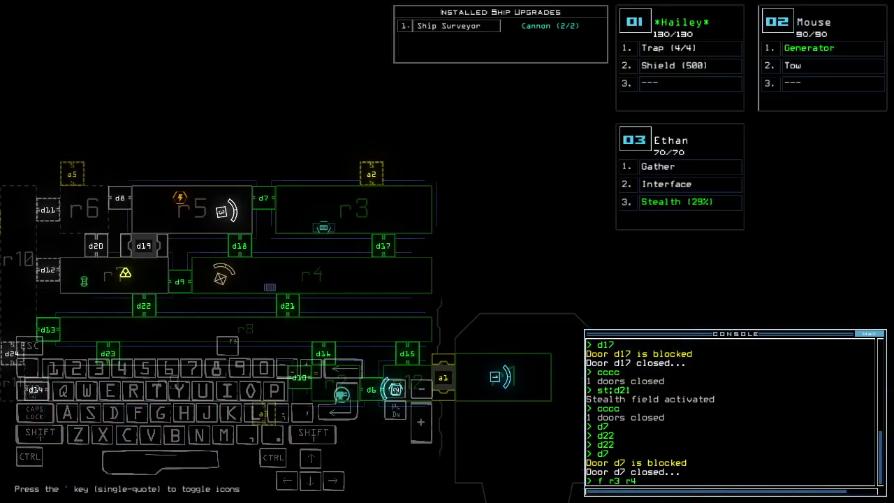
key("Return")
key("space")
type("st")
key("Return")
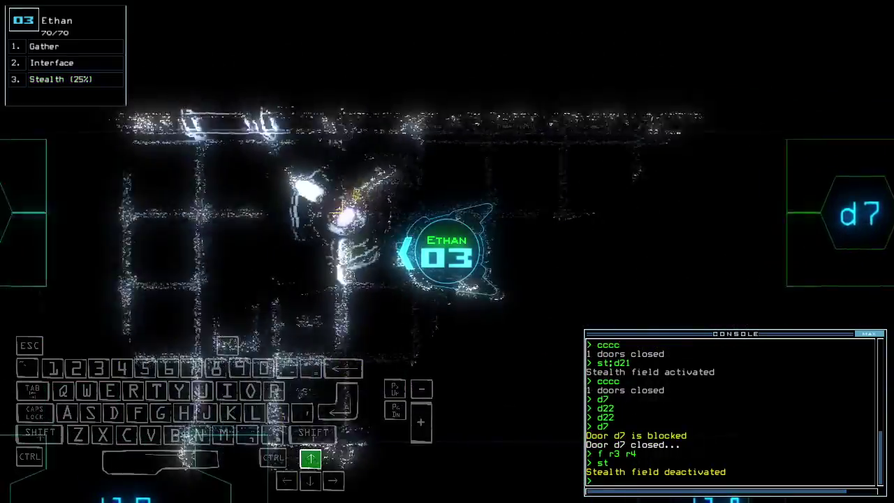
key("Up")
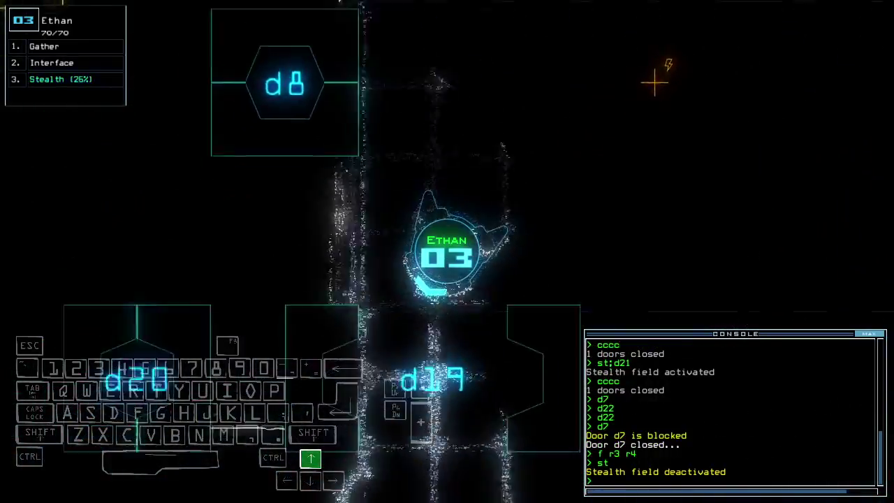
Collect the scrap in room r7 and gather one day of fuel.
key("Up")
type("g")
key("Return")
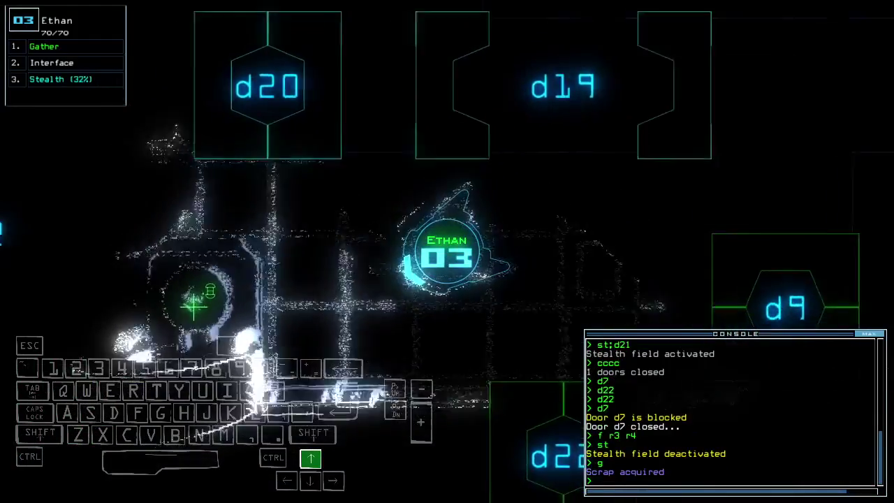
type("g")
key("Return")
key("space")
key("Left")
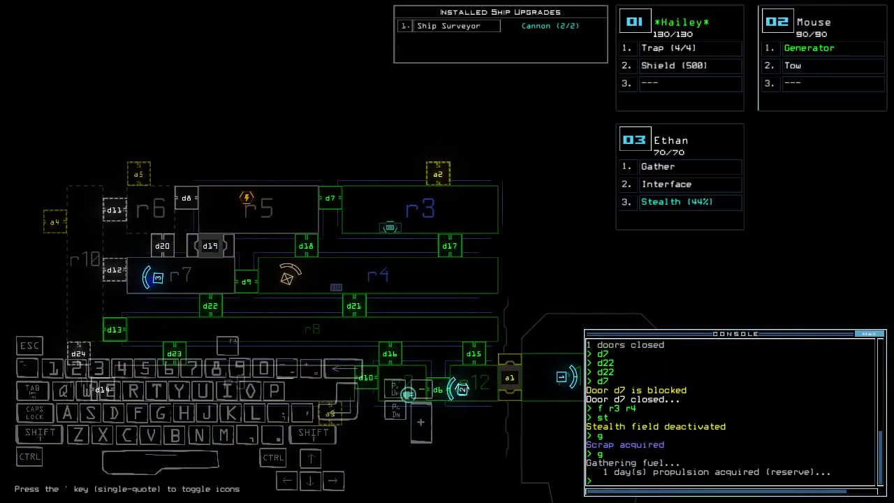
Re-dock at airlock a5 while lining drone 03 up with door d22.
key("Right")
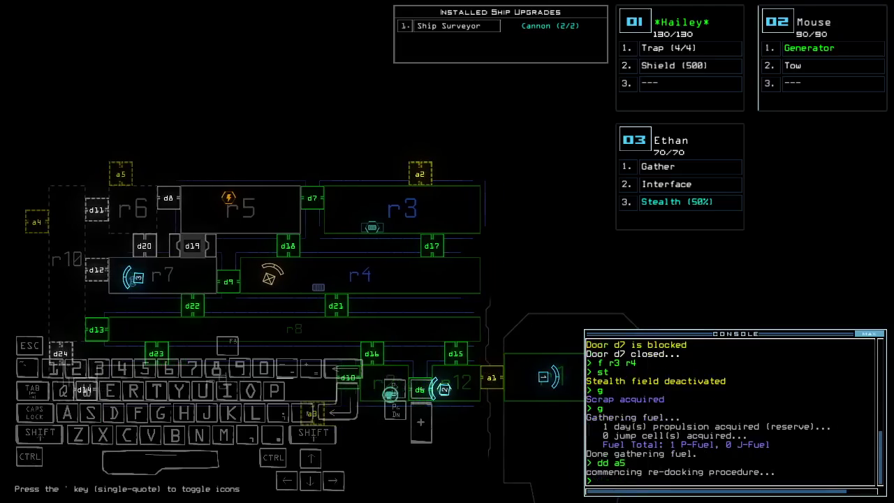
key("space")
key("Left")
key("space")
key("Left")
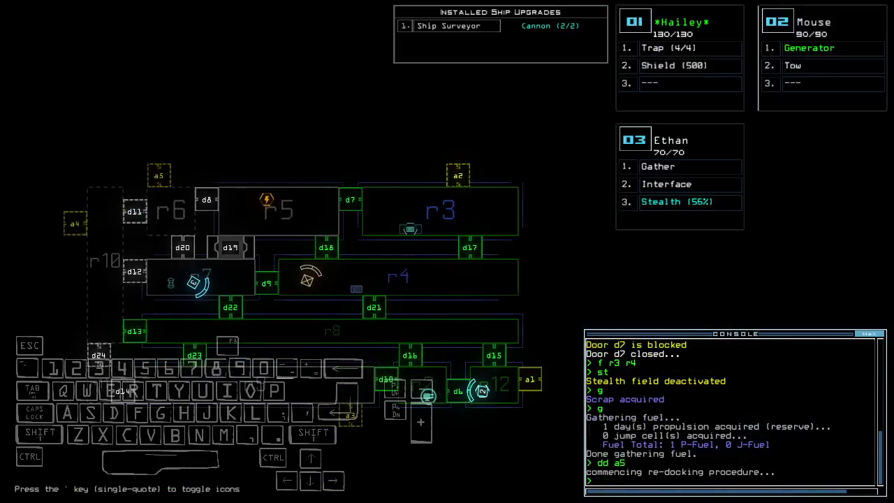
key("space")
type("d22")
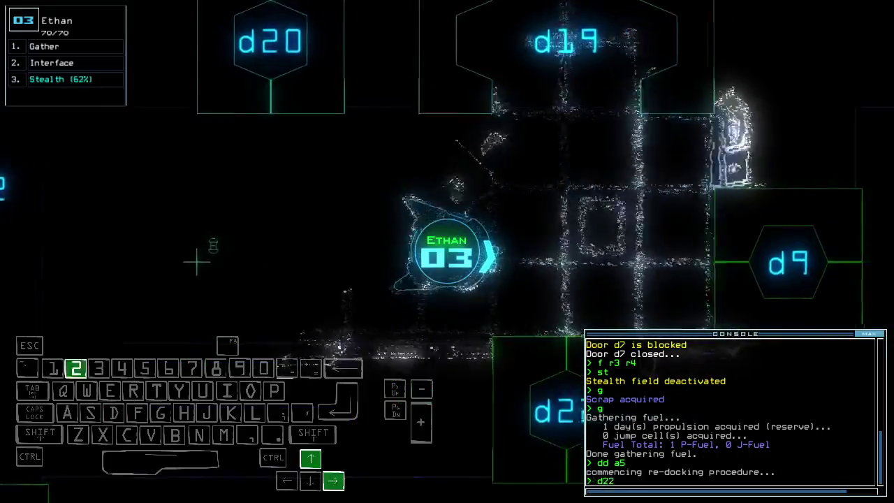
Open door d22 and drive drone 03 through it, then toggle the door again.
key("Return")
key("Up")
type("d22")
key("Return")
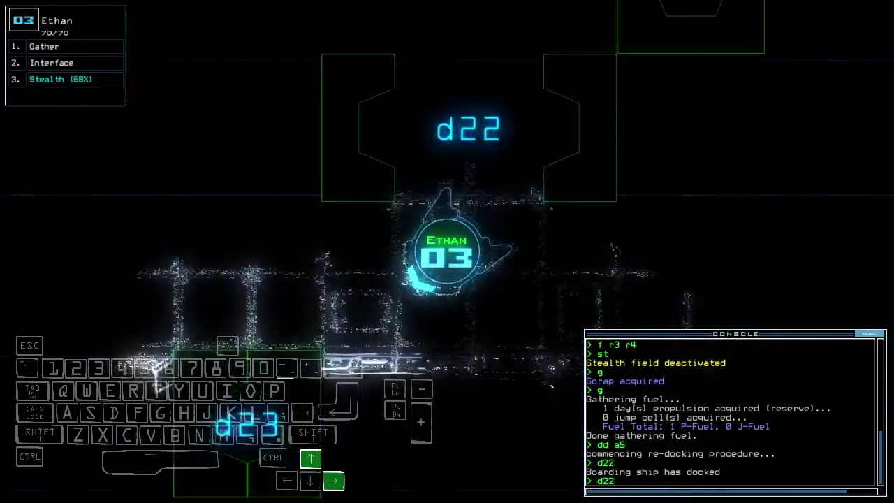
key("Up")
key("Up")
key("Up")
type("st;d")
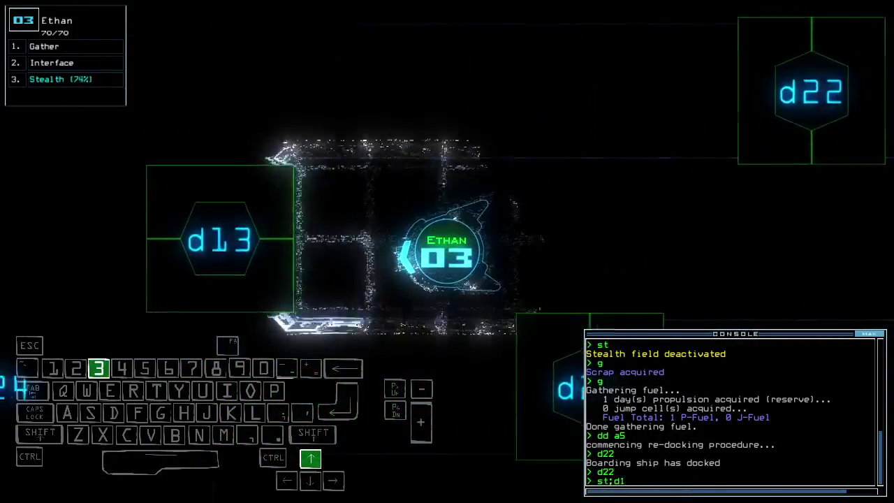
type("13")
Cloak drone 03 through door d13 toward airlock a4, then drop stealth.
key("Return")
key("Up")
key("Up")
key("Up")
key("Up")
key("Up")
key("Up")
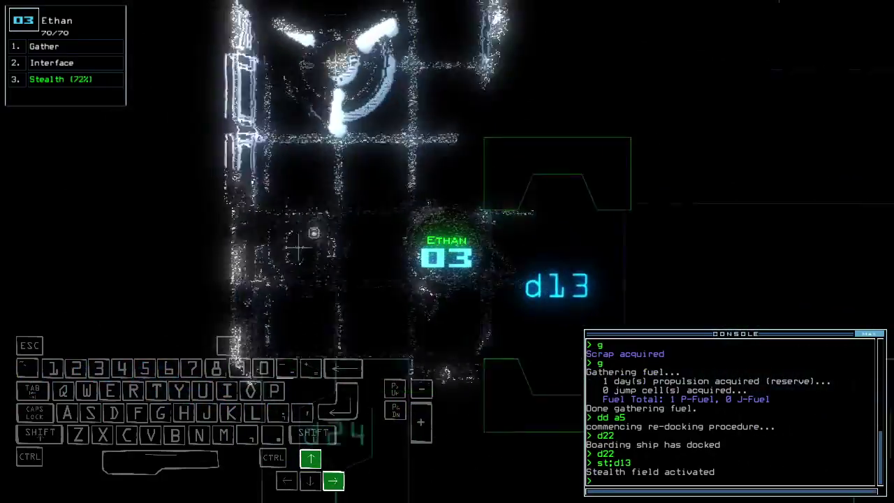
key("Up")
key("Up")
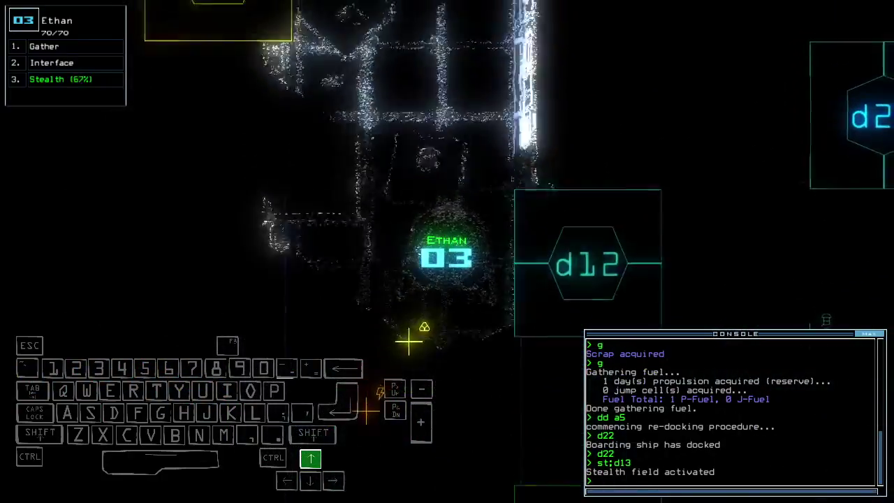
key("Up")
key("Up")
key("Up")
key("Up")
key("Up")
key("Up")
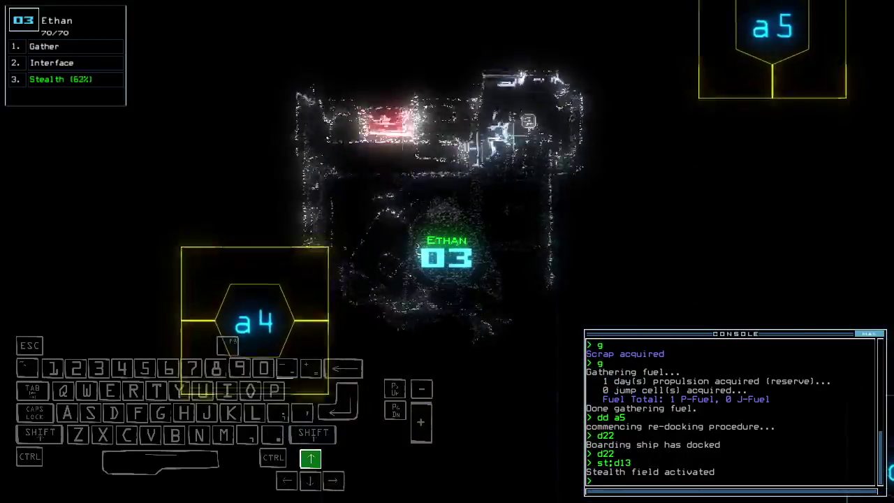
type("g")
key("Return")
type("st")
key("Return")
type("11")
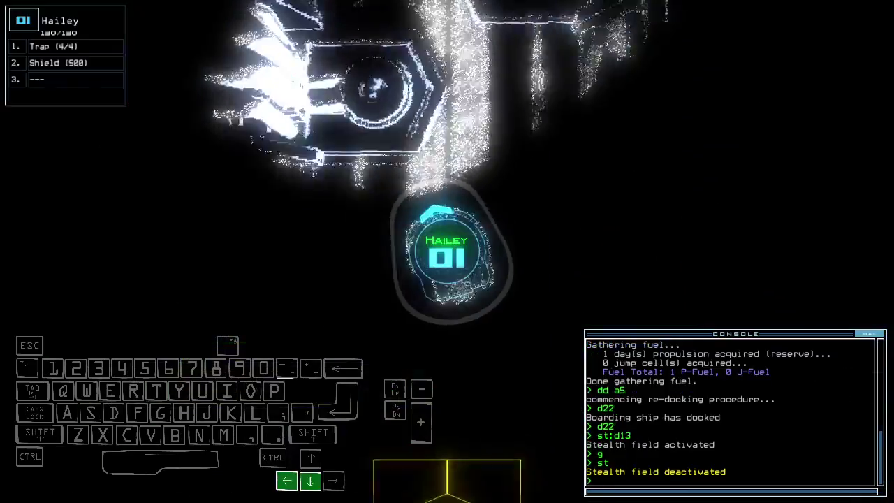
type("sh")
Shield Hailey, open room r1's doors and drive her onto the scrap.
key("Return")
key("Up")
key("Up")
type("arr")
key("Return")
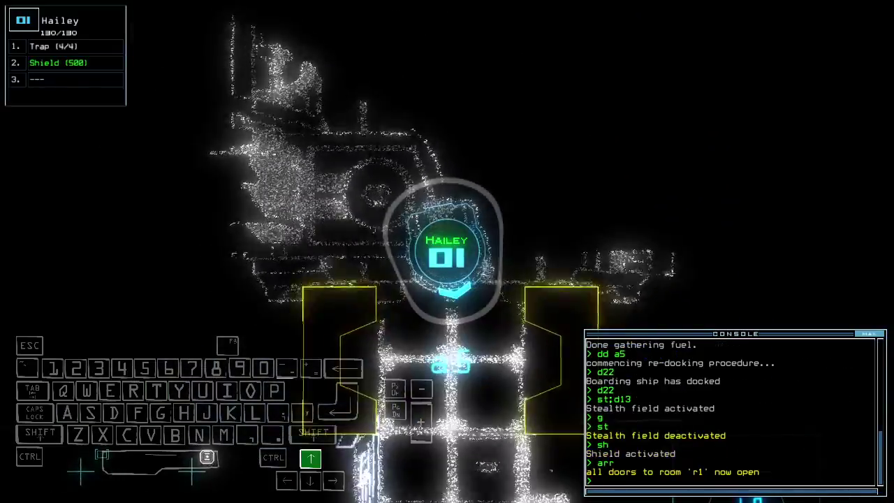
key("Up")
key("Up")
key("Up")
key("Up")
key("Up")
key("Up")
key("Up")
key("Up")
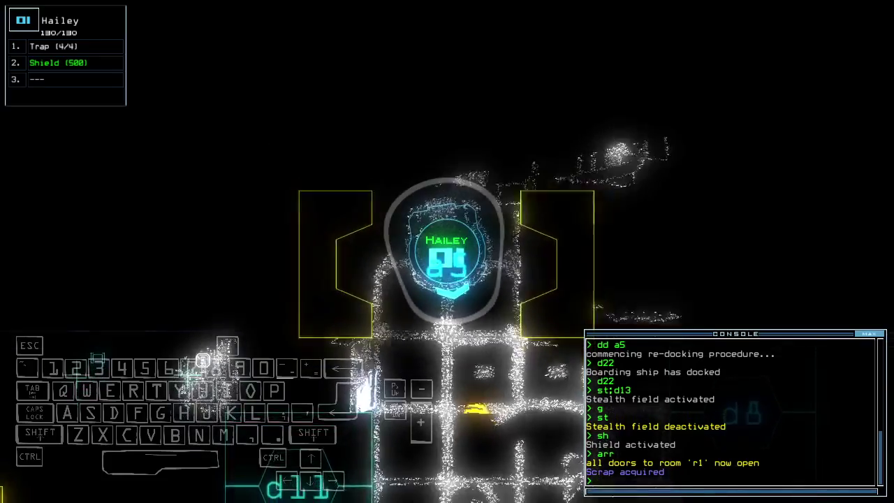
Bring Hailey back, re-dock at airlock a1 and list room r10's items.
key("Down")
key("Down")
key("Down")
key("Down")
key("Escape")
type("ra")
key("Return")
type("dd")
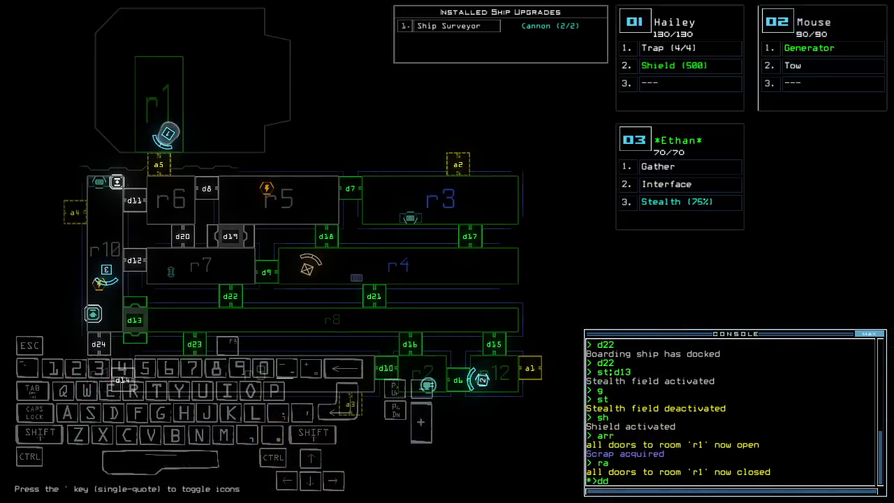
type("i")
key("Return")
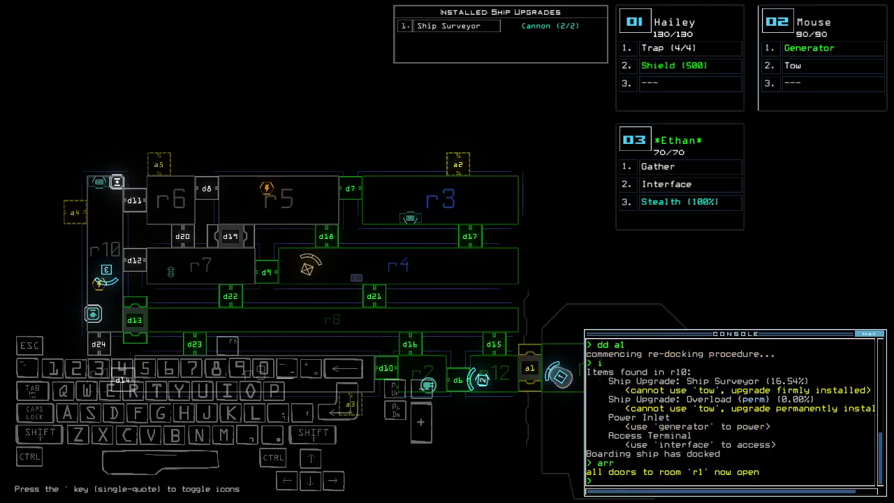
Enter g to stop Mouse's generator, dd a4 to re-dock, and arr to open r1.
key("space")
type("dd a4")
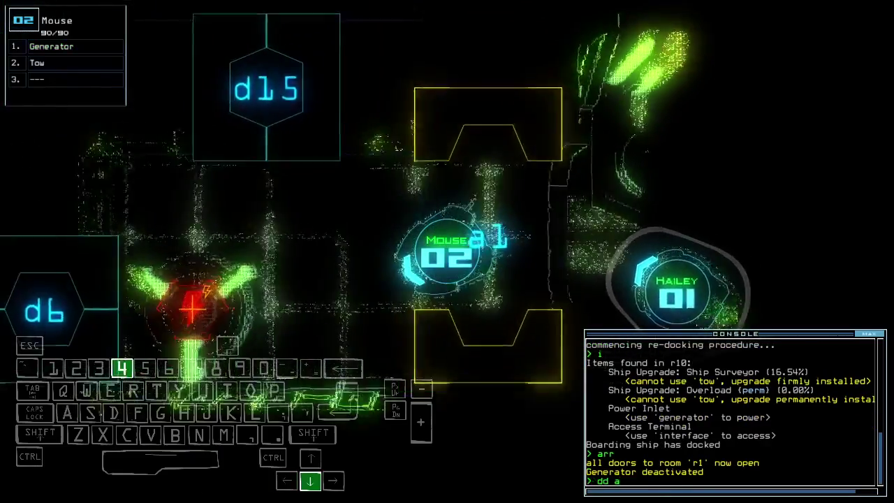
key("Return")
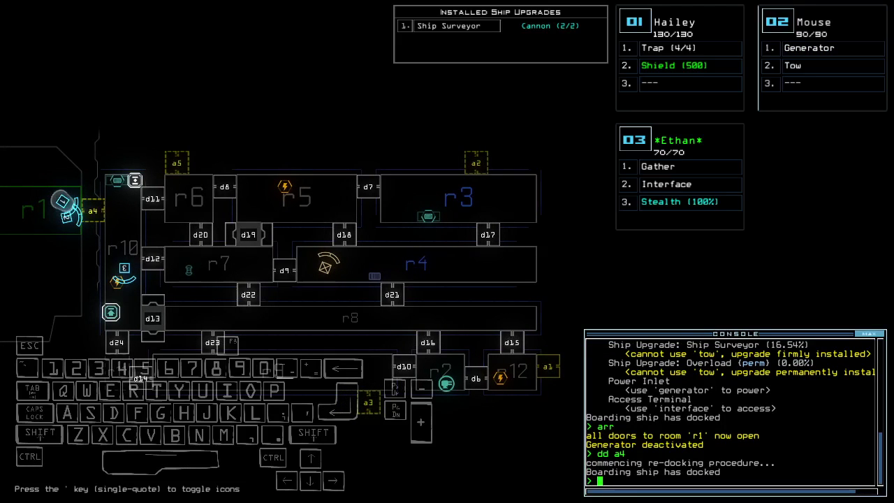
type("arr")
key("Return")
type("2")
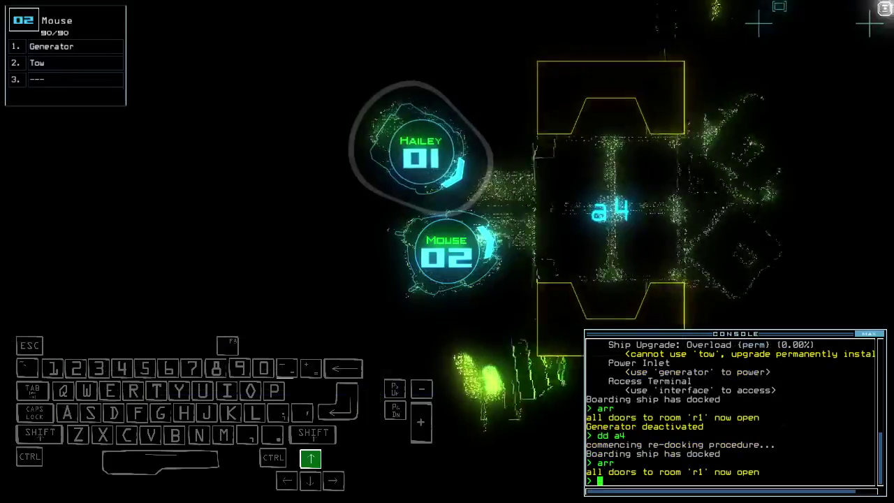
type("g3")
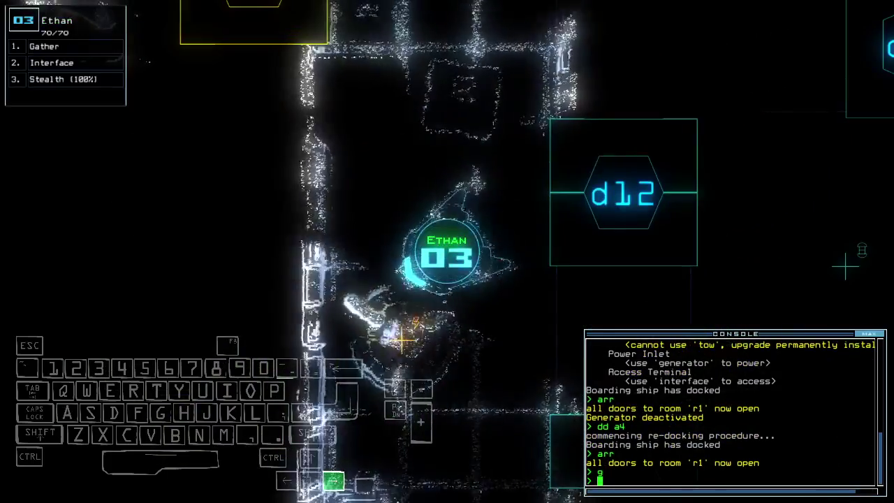
Select Ethan and check the ship interface for powered defense turrets.
key("Up")
key("Up")
key("Up")
key("Up")
key("Up")
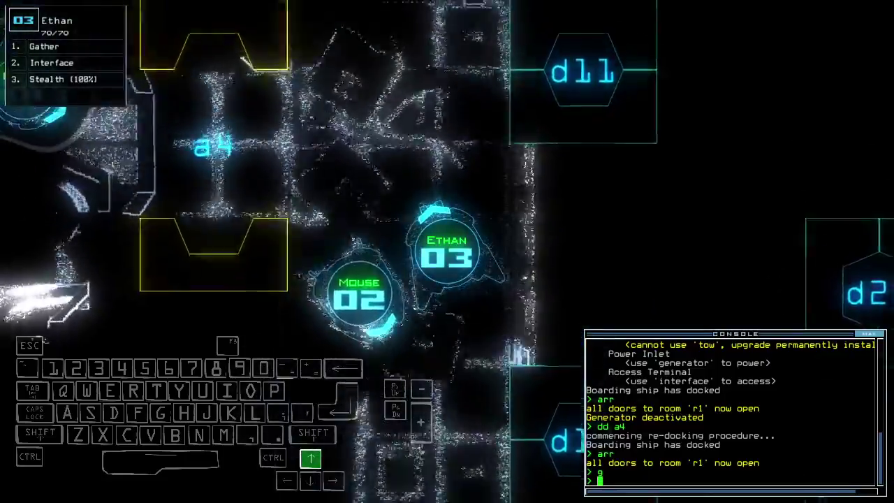
key("Right")
key("Right")
type("rv")
key("Return")
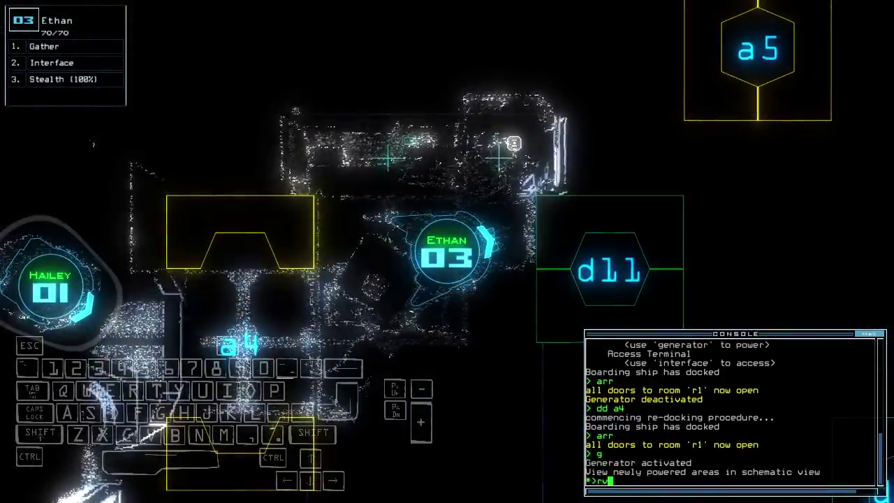
type("df")
key("Return")
type("df")
key("Return")
key("Up")
key("Right")
key("Return")
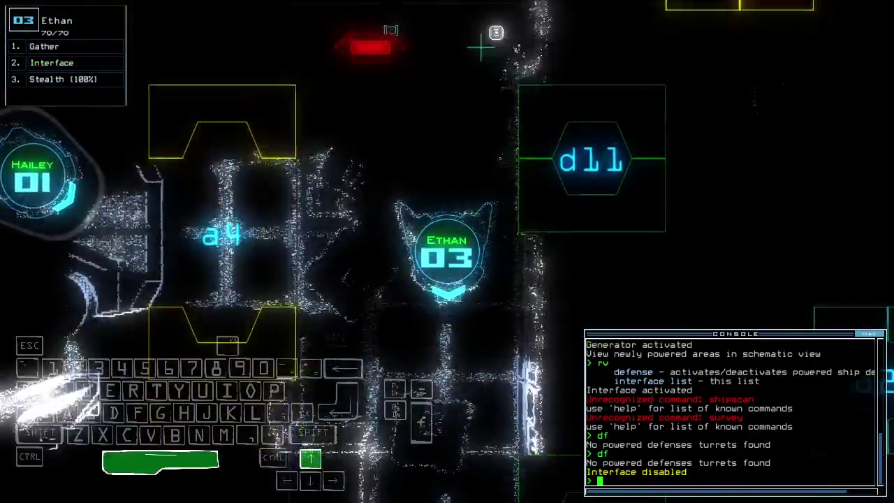
key("Tab")
key("Tab")
type("st;d11")
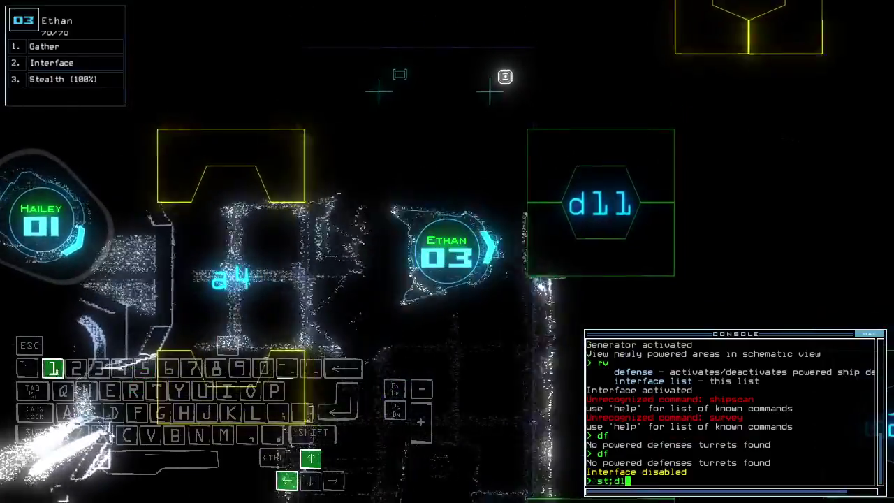
Cloak Ethan, enter through door d11 and gather the scrap.
key("Return")
key("Up")
key("Left")
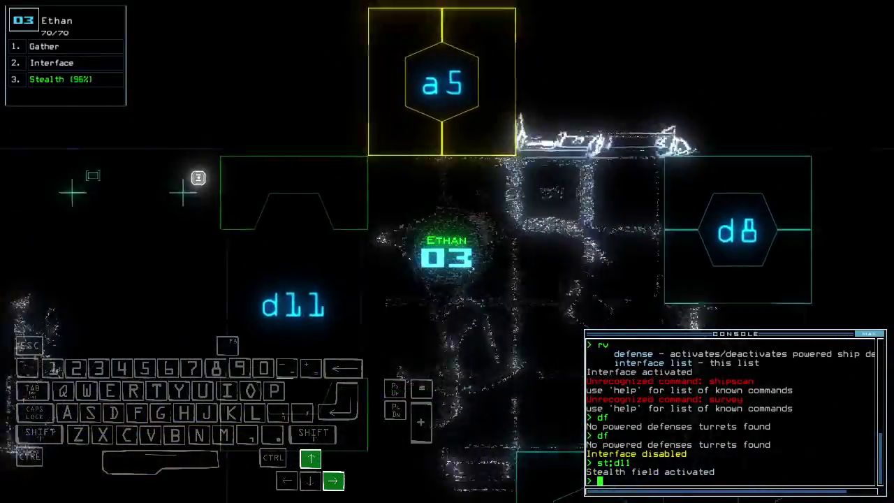
key("Up")
type("g")
key("Return")
type("d11")
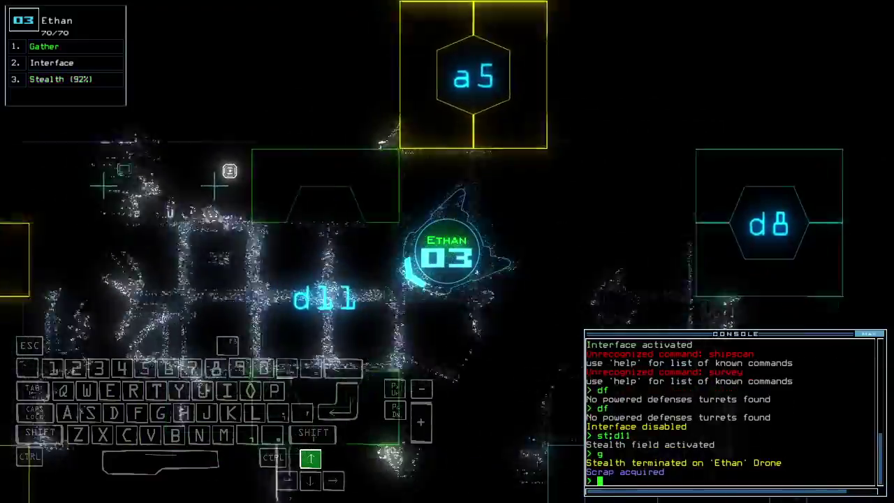
Toggle door d11 and close a nearby door with the Mouse drone.
key("Up")
key("Return")
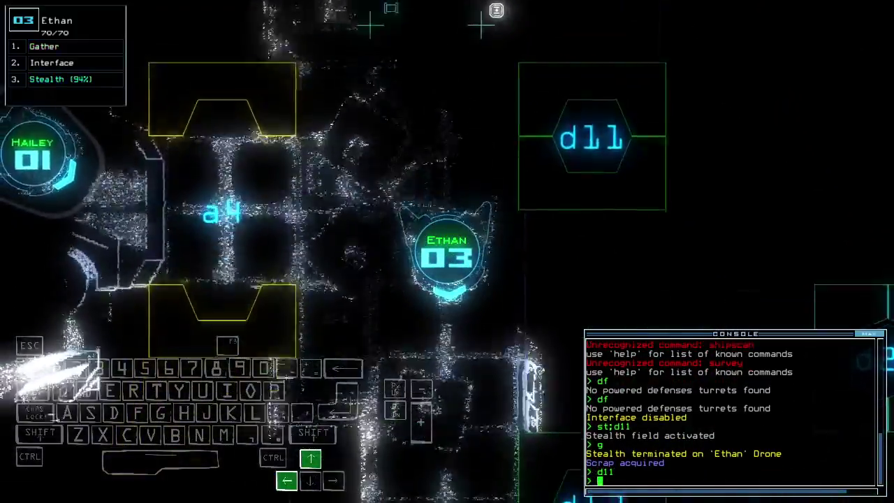
key("2")
key("Up")
key("Right")
type("3")
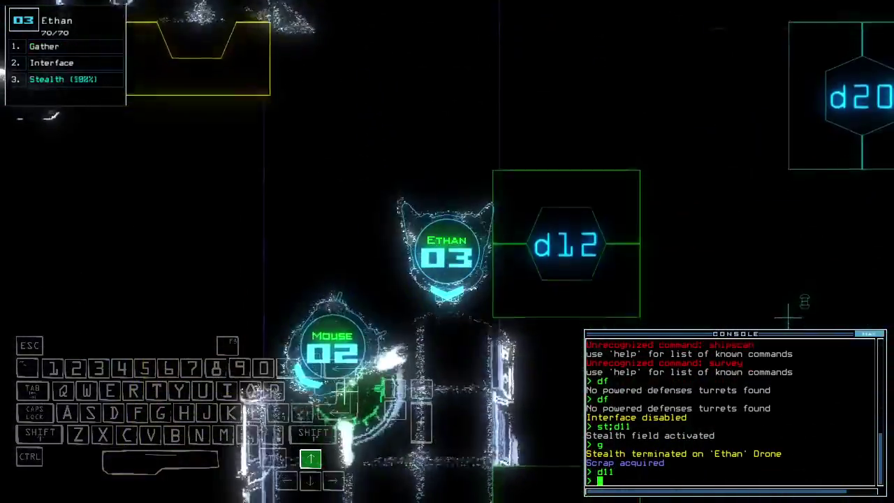
type("cccc")
key("Return")
Cloak Ethan and drive him past door d24.
key("space")
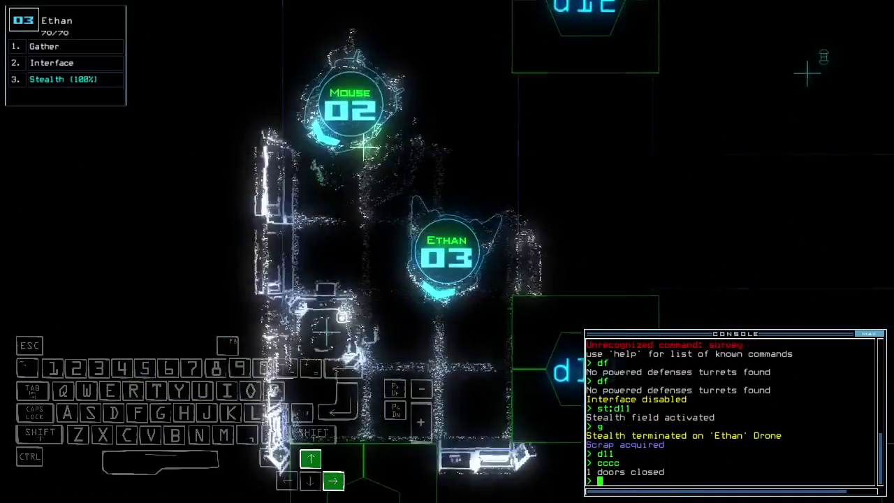
type("st;d24")
key("Return")
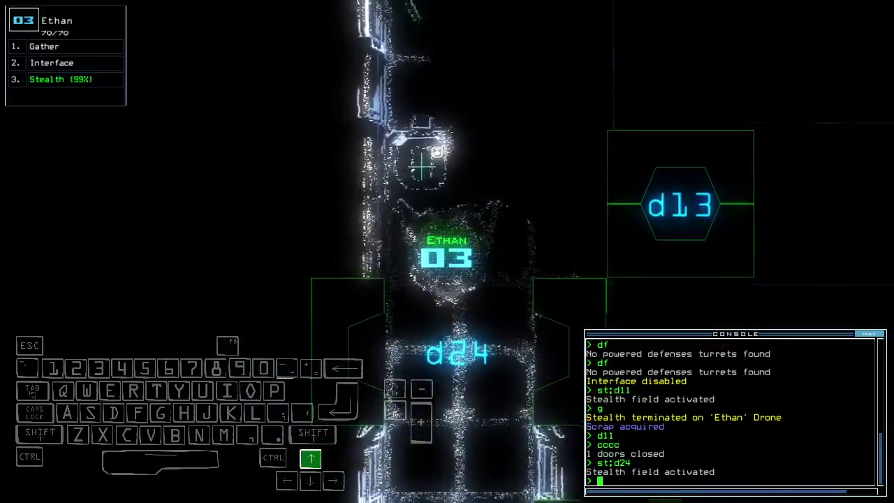
key("Down")
key("Down")
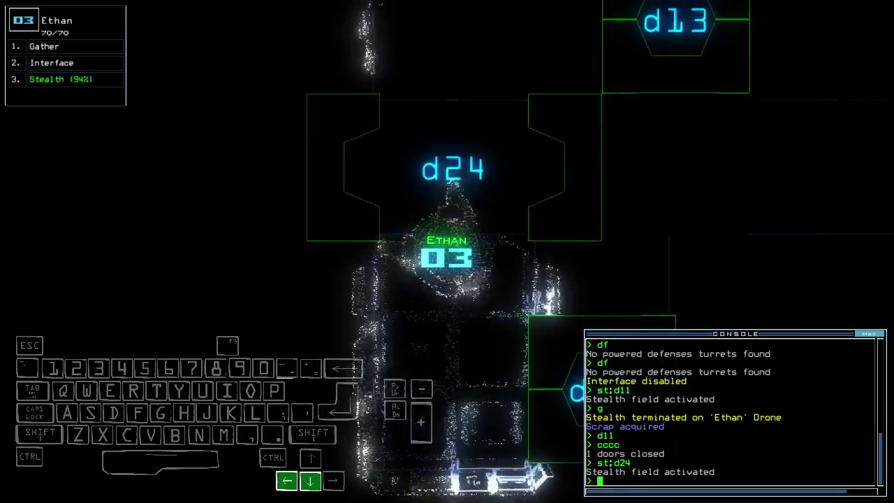
key("Up")
key("Up")
key("Up")
type("st")
Drop Ethan's stealth and close a nearby door.
key("Return")
key("space")
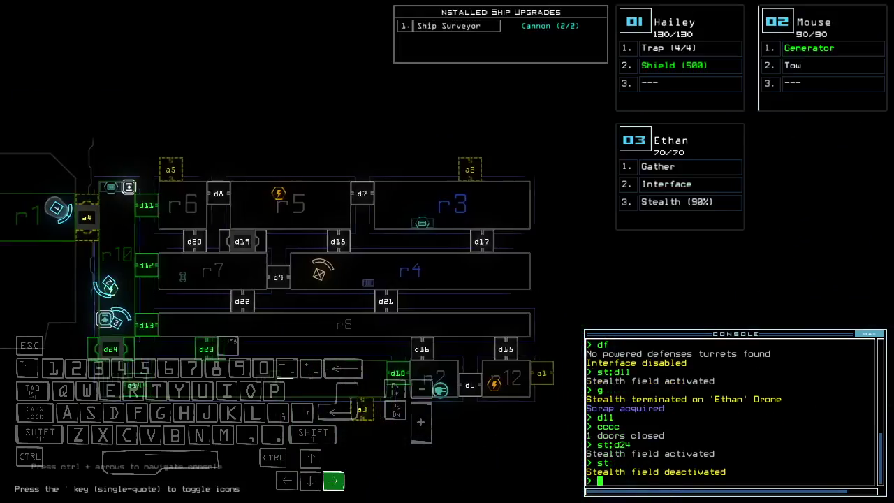
type("cccc")
key("Return")
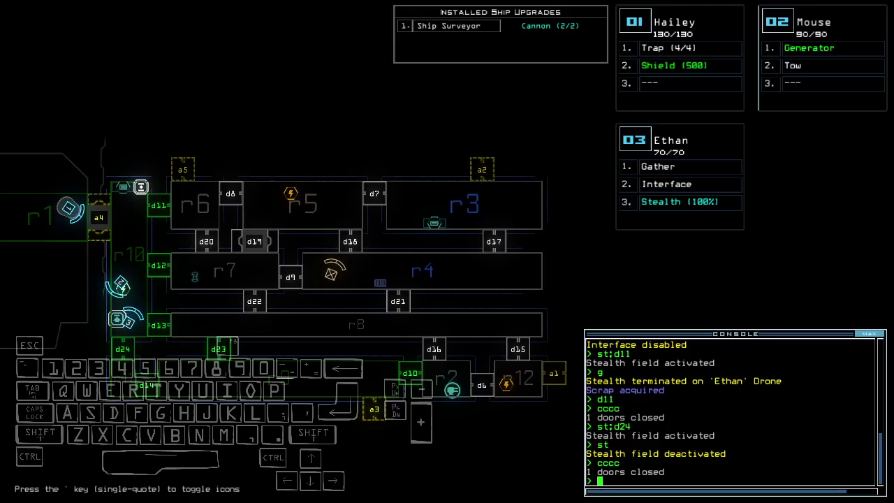
key("Up")
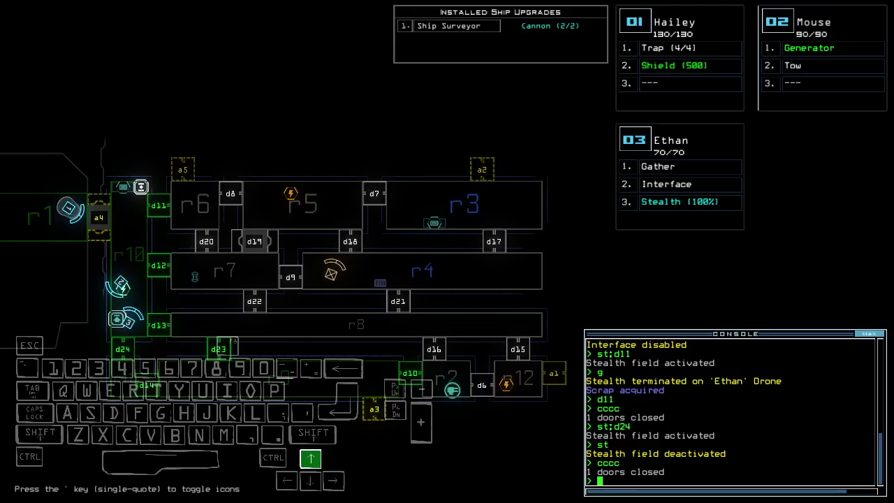
type("back 2")
Send Mouse back to room r1 with its generator off, then seal r1's doors.
key("Return")
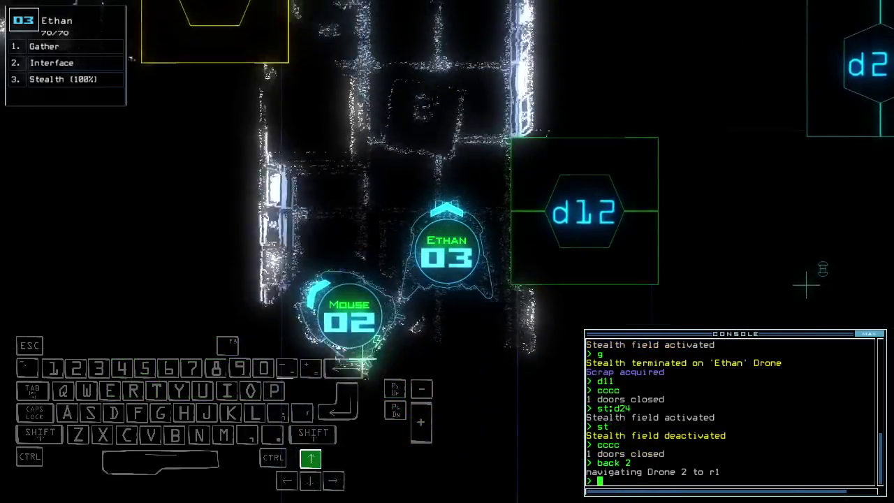
key("Left")
key("Up")
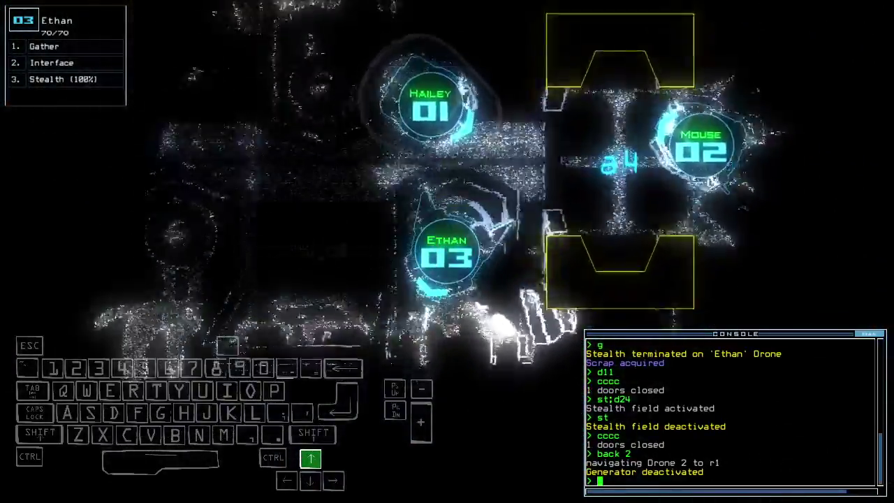
key("space")
key("1")
key("space")
type("ra")
key("Return")
type("ou")
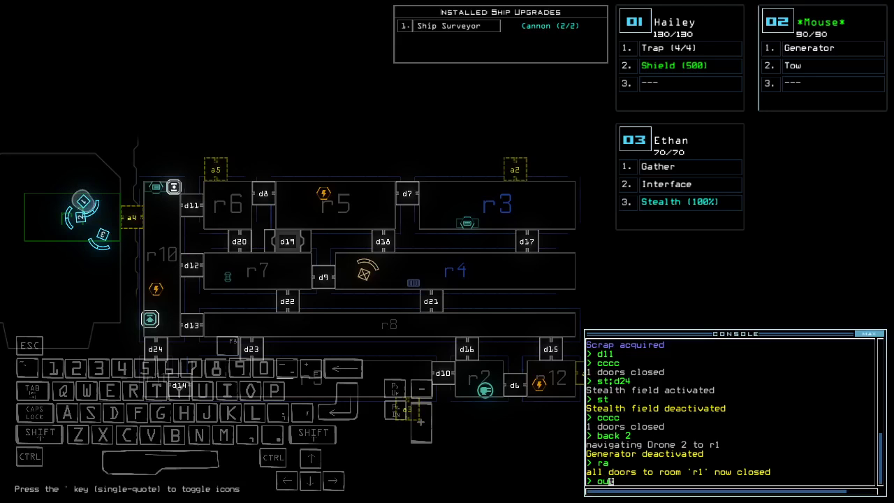
type("t")
Leave the ship with 'out' and accept the 815 daily challenge score.
key("Return")
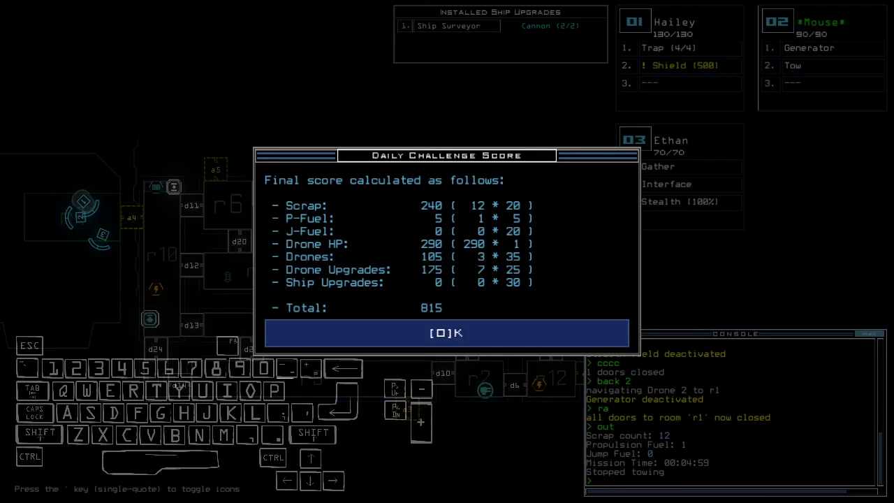
key("o")
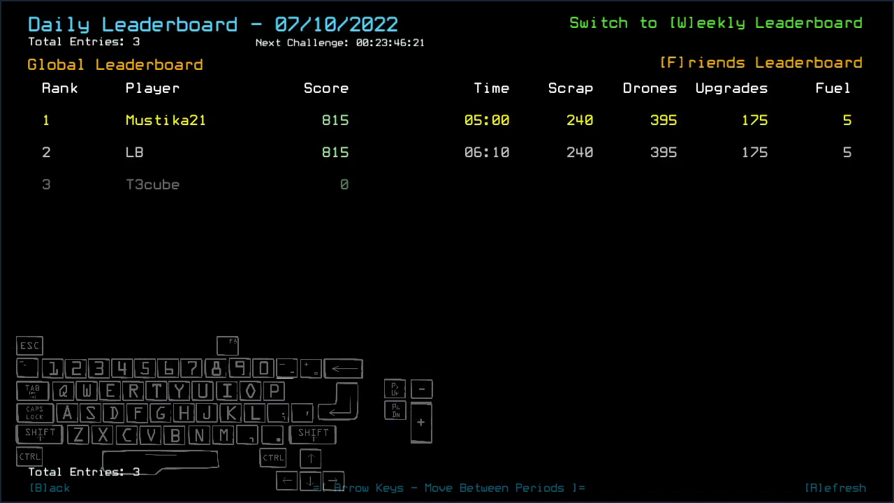